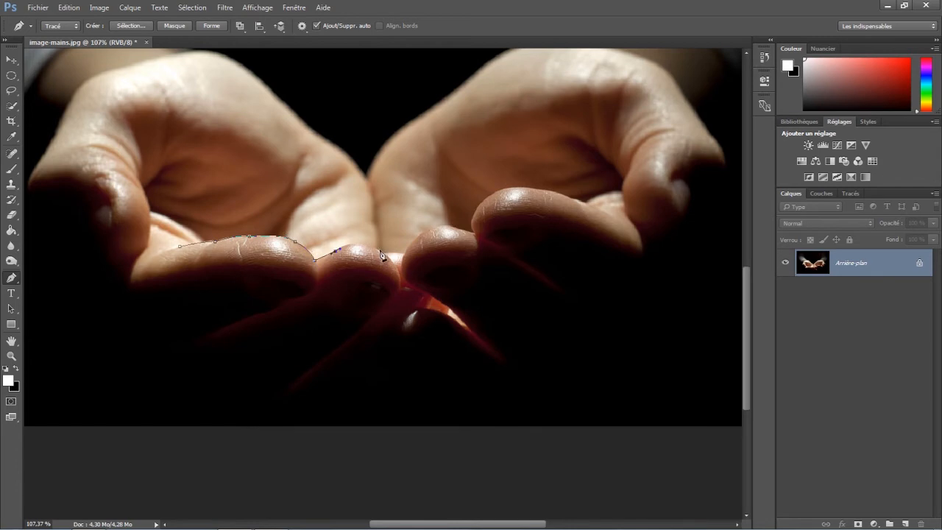
Trace the upper edge of the remaining fingertips with Pen tool anchor points, following each finger's curve across to the other hand
{"action": "left_click", "coordinate": [385, 253], "text": "alt"}
{"action": "scroll", "coordinate": [382, 262], "scroll_direction": "up", "scroll_amount": 4}
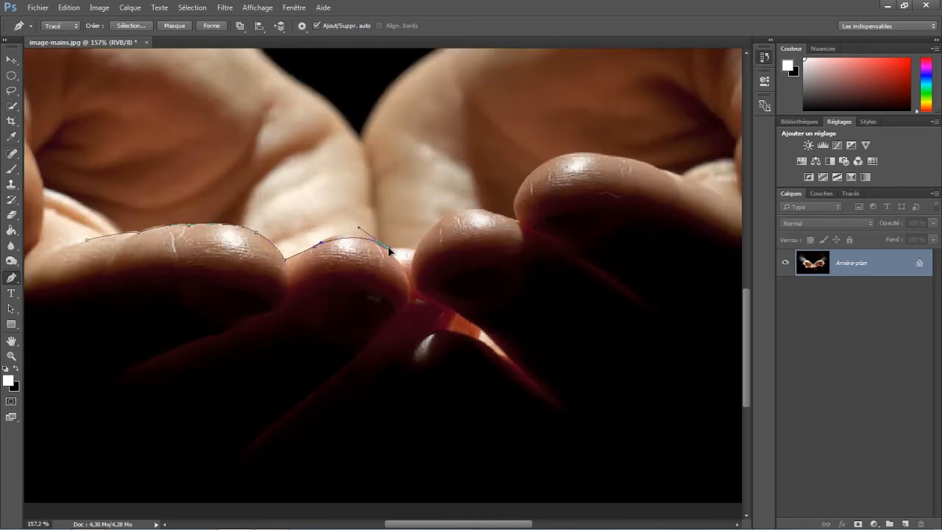
{"action": "left_click_drag", "start_coordinate": [414, 252], "coordinate": [423, 259]}
{"action": "left_click_drag", "start_coordinate": [452, 215], "coordinate": [512, 223]}
{"action": "left_click", "coordinate": [453, 215], "text": "alt"}
{"action": "left_click", "coordinate": [518, 221]}
{"action": "left_click", "coordinate": [524, 180]}
{"action": "left_click_drag", "start_coordinate": [586, 152], "coordinate": [691, 182]}
{"action": "left_click", "coordinate": [586, 152], "text": "alt"}
{"action": "left_click", "coordinate": [656, 170], "text": "alt"}
{"action": "left_click", "coordinate": [681, 176], "text": "alt"}
Extend the path around the dark area below the hands, outside the canvas, and close it at its starting point
{"action": "scroll", "coordinate": [689, 205], "scroll_direction": "down", "scroll_amount": 4}
{"action": "scroll", "coordinate": [689, 209], "scroll_direction": "down", "scroll_amount": 12}
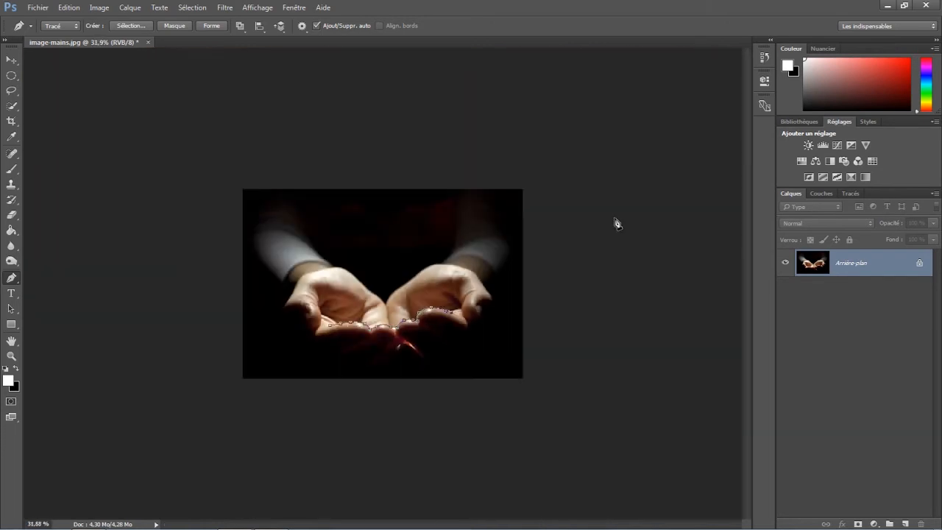
{"action": "left_click", "coordinate": [262, 397]}
{"action": "scroll", "coordinate": [315, 393], "scroll_direction": "up", "scroll_amount": 5}
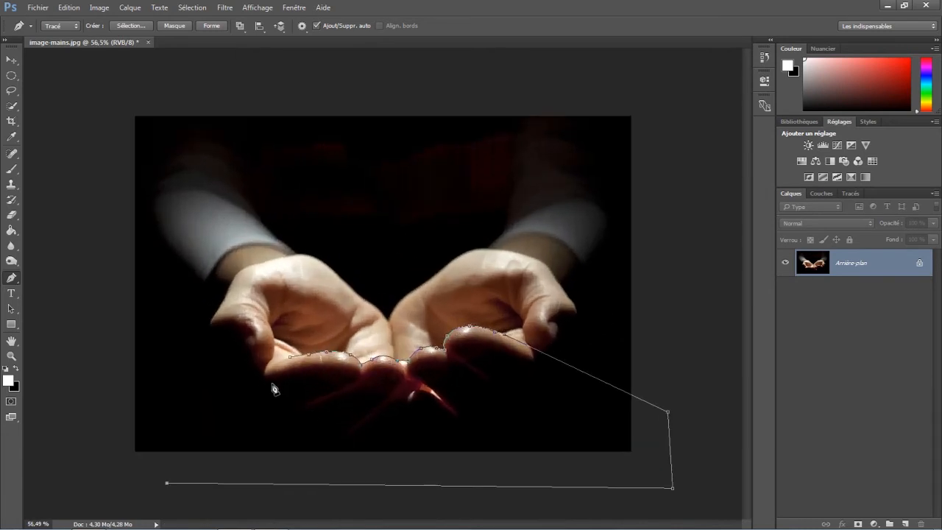
{"action": "left_click", "coordinate": [250, 383]}
{"action": "scroll", "coordinate": [376, 407], "scroll_direction": "up", "scroll_amount": 3}
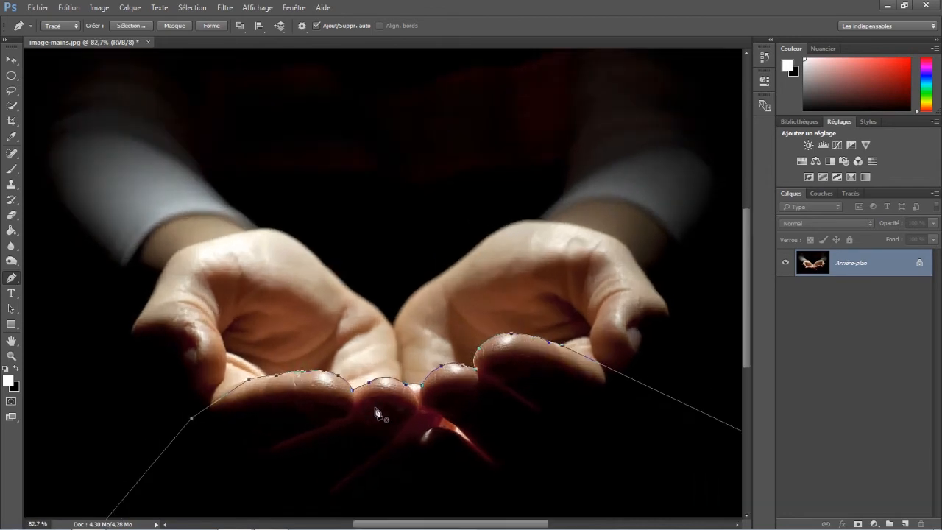
Convert the closed path to a new anti-aliased selection with a 0 pixel feather radius
{"action": "scroll", "coordinate": [492, 417], "scroll_direction": "down", "scroll_amount": 2}
{"action": "right_click", "coordinate": [489, 418]}
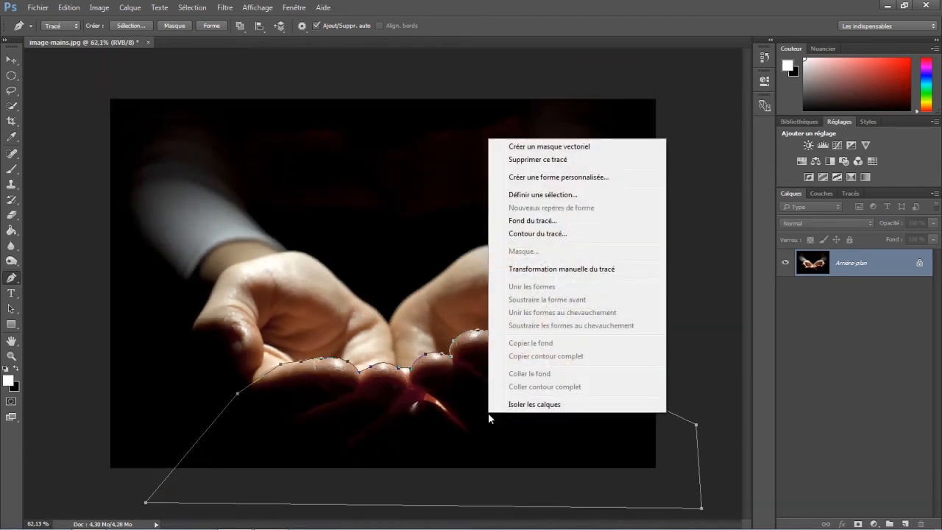
{"action": "left_click", "coordinate": [541, 196]}
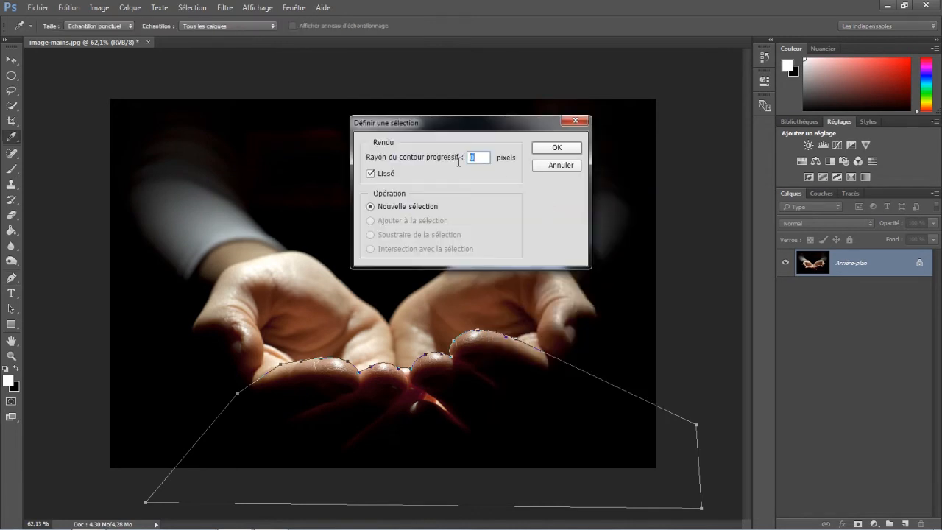
{"action": "left_click", "coordinate": [556, 148]}
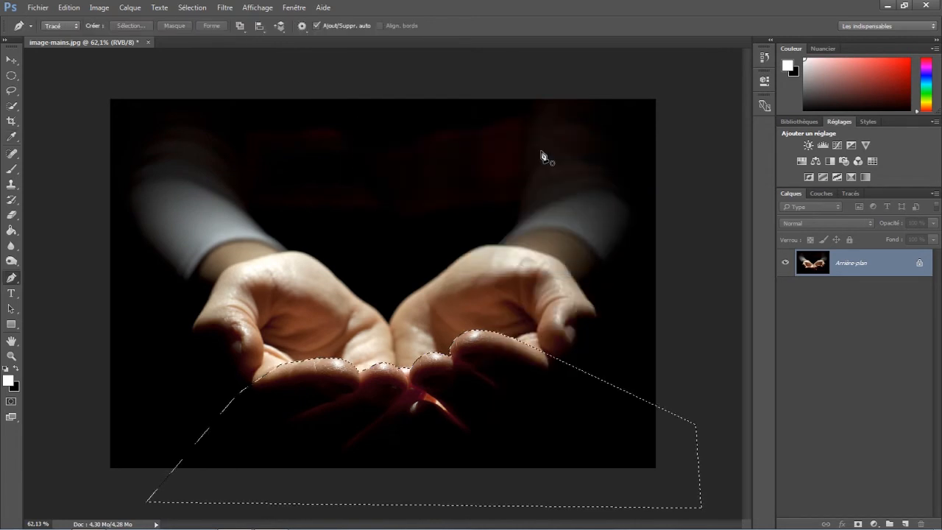
Copy the selected fingers to a new layer and check the cutout by briefly hiding the background layer
{"action": "left_click", "coordinate": [11, 76]}
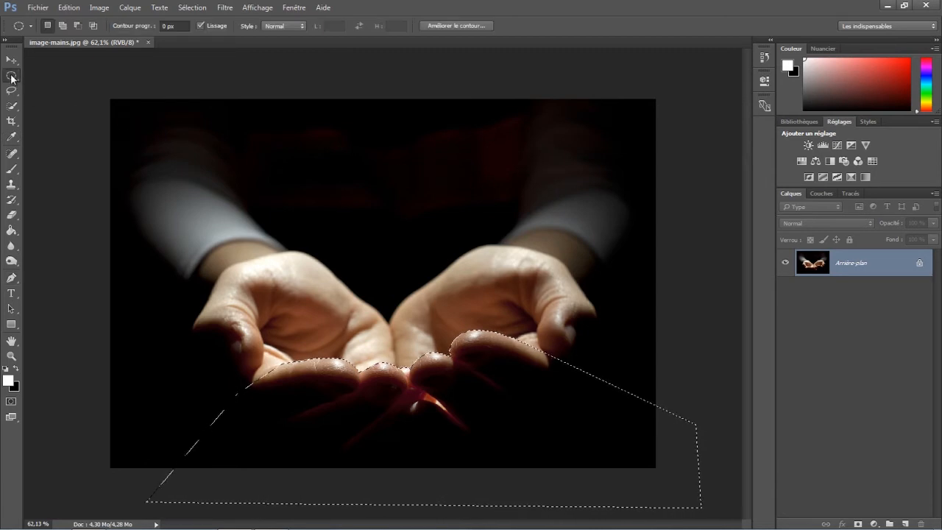
{"action": "right_click", "coordinate": [433, 414]}
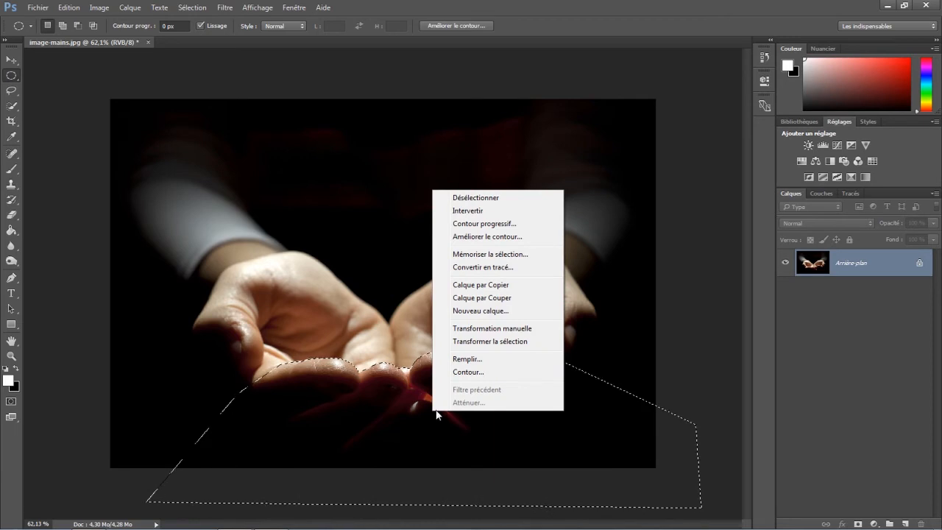
{"action": "left_click", "coordinate": [492, 298]}
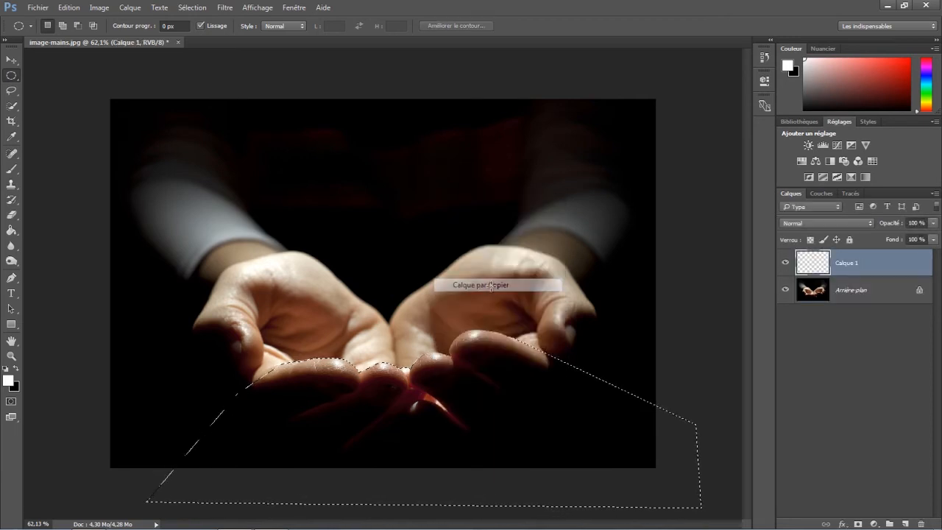
{"action": "left_click", "coordinate": [785, 293]}
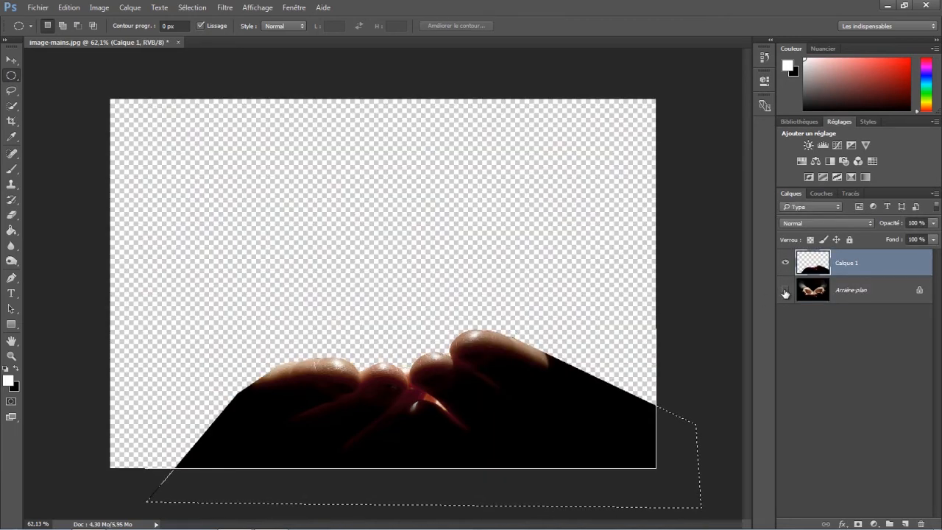
{"action": "left_click", "coordinate": [785, 291]}
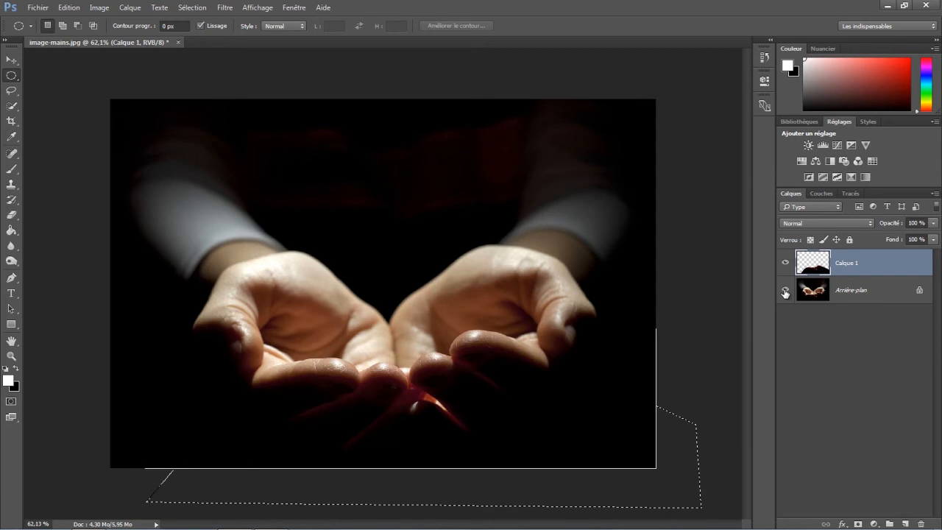
Add a new empty layer above the copied fingers layer
{"action": "left_click", "coordinate": [11, 59]}
{"action": "scroll", "coordinate": [544, 214], "scroll_direction": "down", "scroll_amount": 2}
{"action": "left_click", "coordinate": [646, 258]}
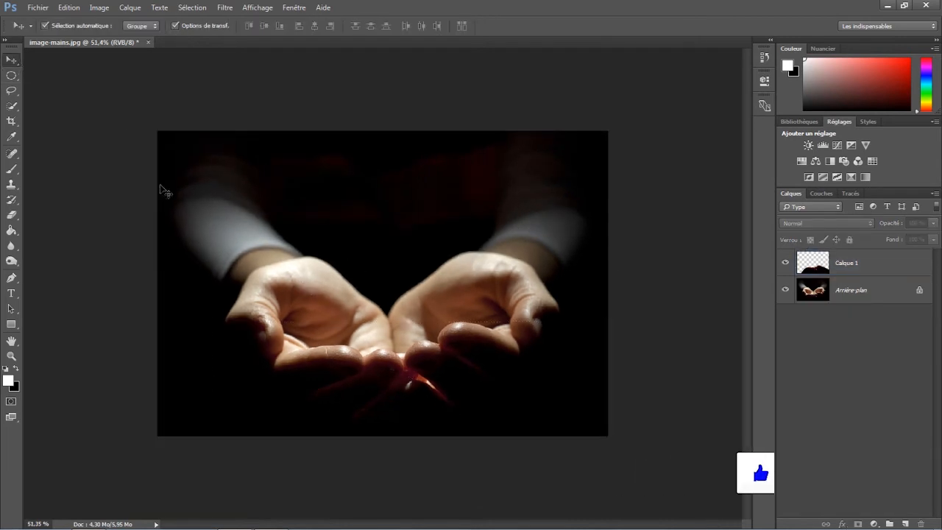
{"action": "left_click", "coordinate": [11, 78]}
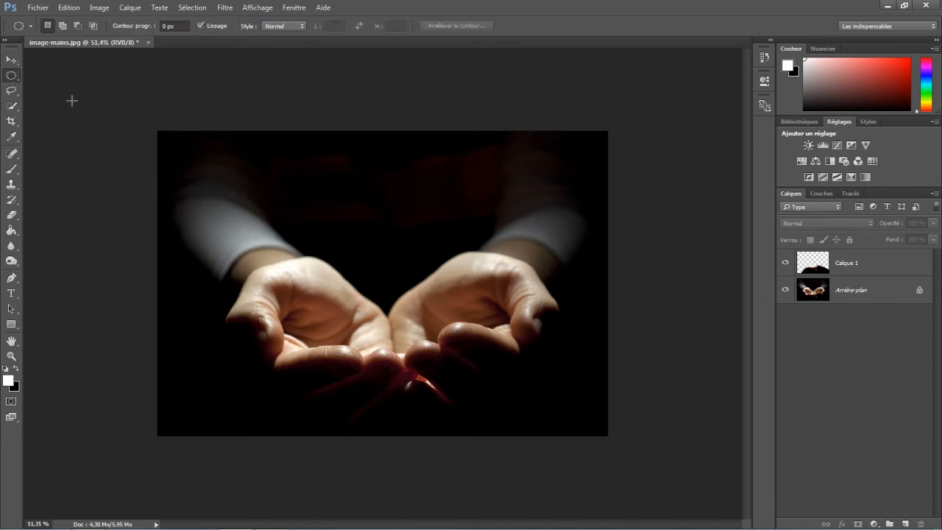
{"action": "left_click", "coordinate": [875, 268]}
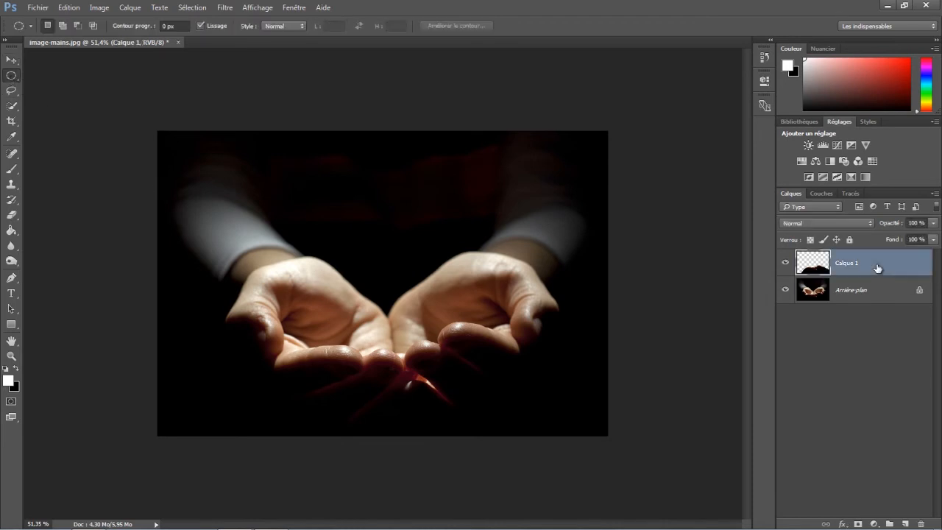
{"action": "left_click", "coordinate": [905, 524]}
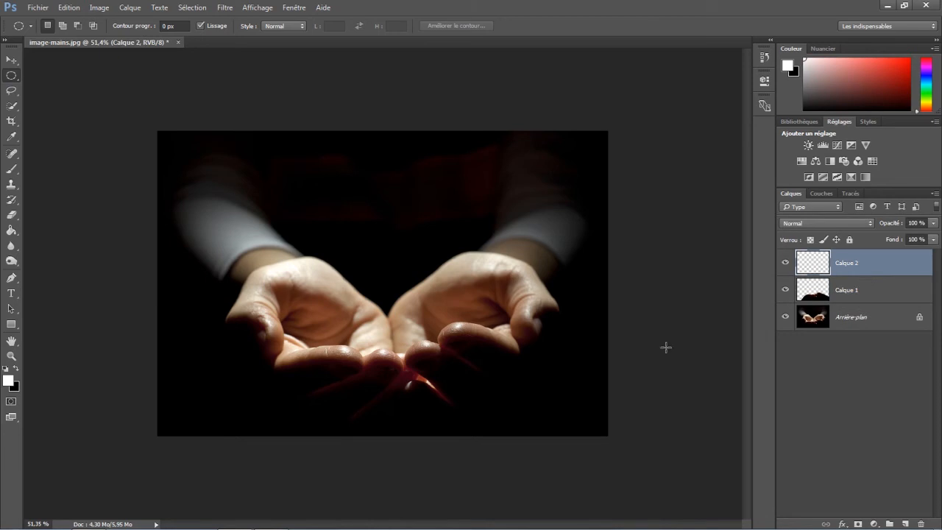
Draw a perfectly circular marquee selection from its centre, over and between the two hands
{"action": "left_click_drag", "start_coordinate": [377, 243], "coordinate": [508, 340]}
{"action": "key", "text": "alt"}
{"action": "key", "text": "shift"}
Fill the circular selection with near-white #fbfbfb on the empty layer and deselect it
{"action": "left_click", "coordinate": [9, 379]}
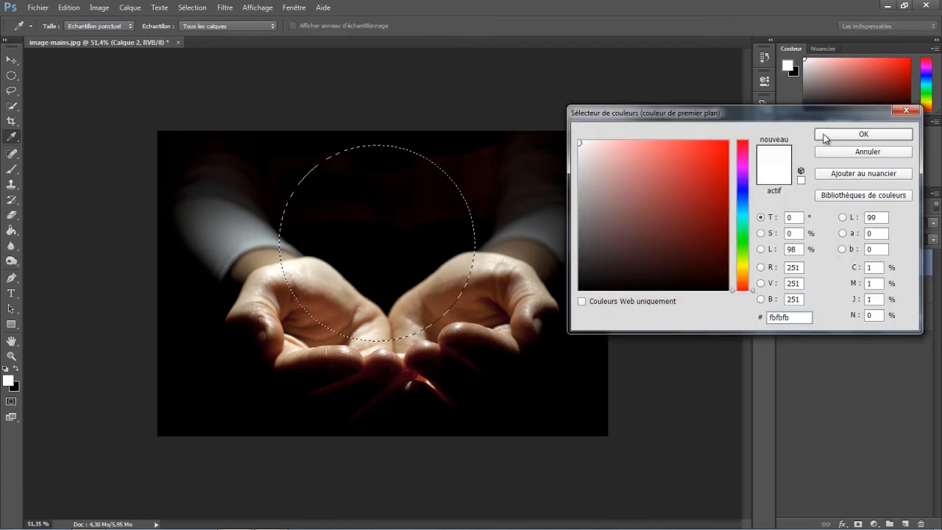
{"action": "left_click", "coordinate": [827, 136]}
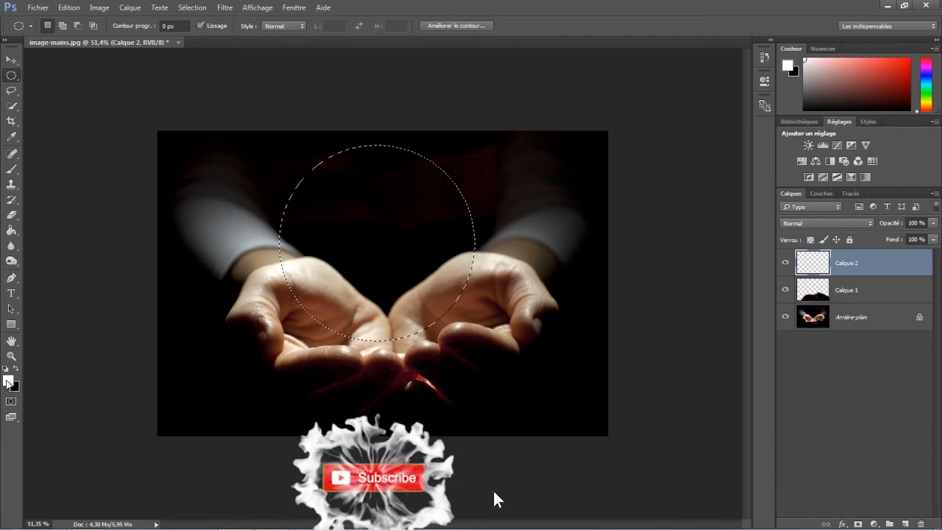
{"action": "left_click", "coordinate": [11, 230]}
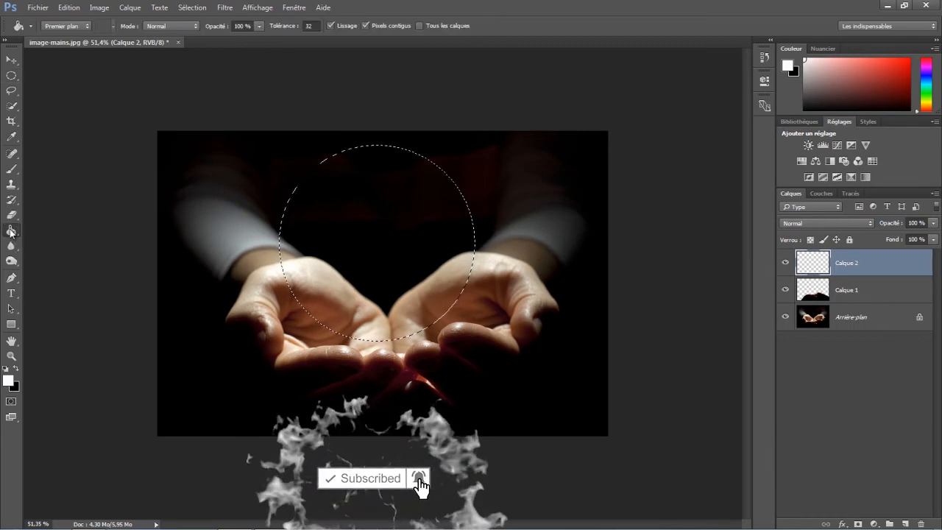
{"action": "left_click", "coordinate": [354, 243]}
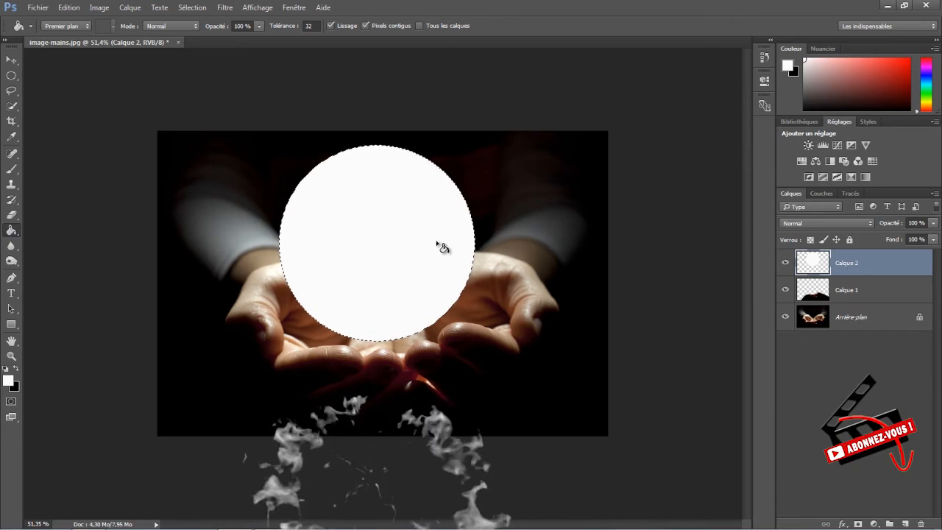
{"action": "left_click", "coordinate": [192, 7]}
{"action": "left_click", "coordinate": [198, 31]}
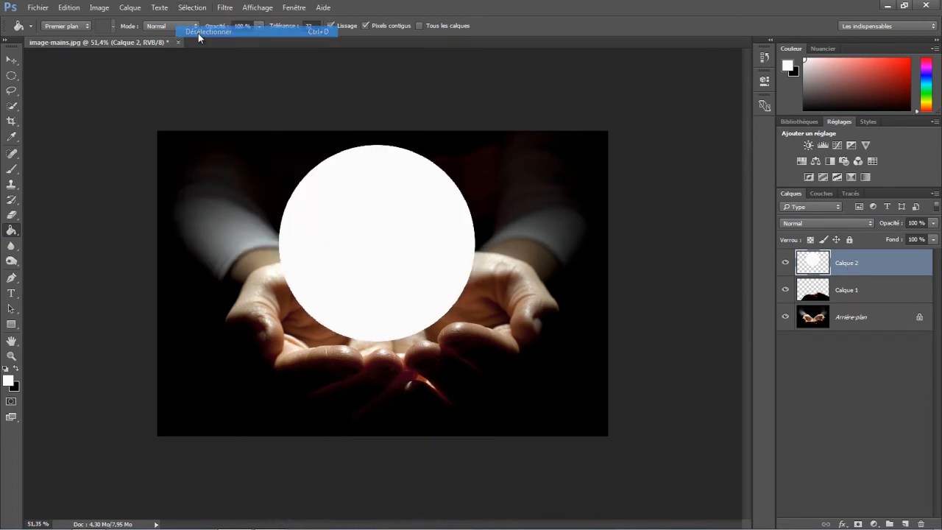
Move the white circle down towards the palms and scale it proportionally to 85%
{"action": "left_click", "coordinate": [11, 60]}
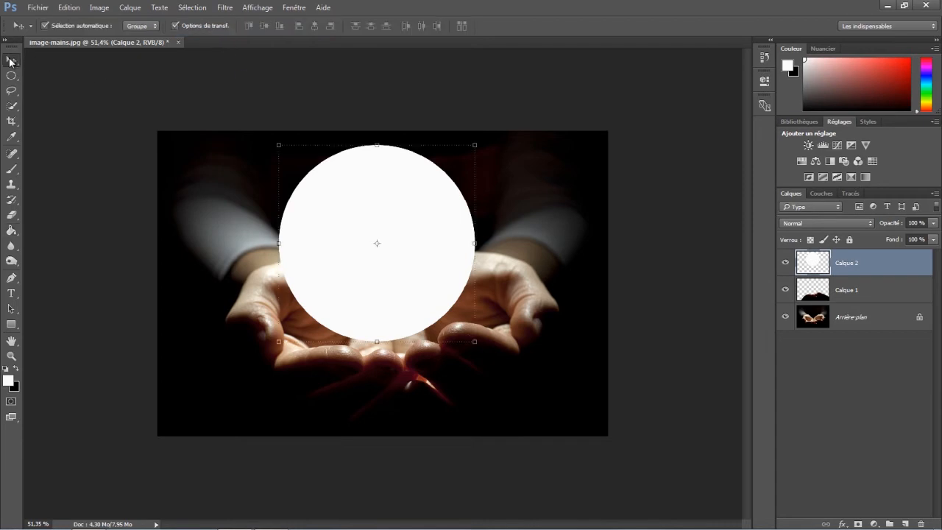
{"action": "left_click_drag", "start_coordinate": [385, 207], "coordinate": [409, 234]}
{"action": "left_click", "coordinate": [499, 169]}
{"action": "left_click", "coordinate": [213, 27]}
{"action": "left_click_drag", "start_coordinate": [224, 28], "coordinate": [213, 28]}
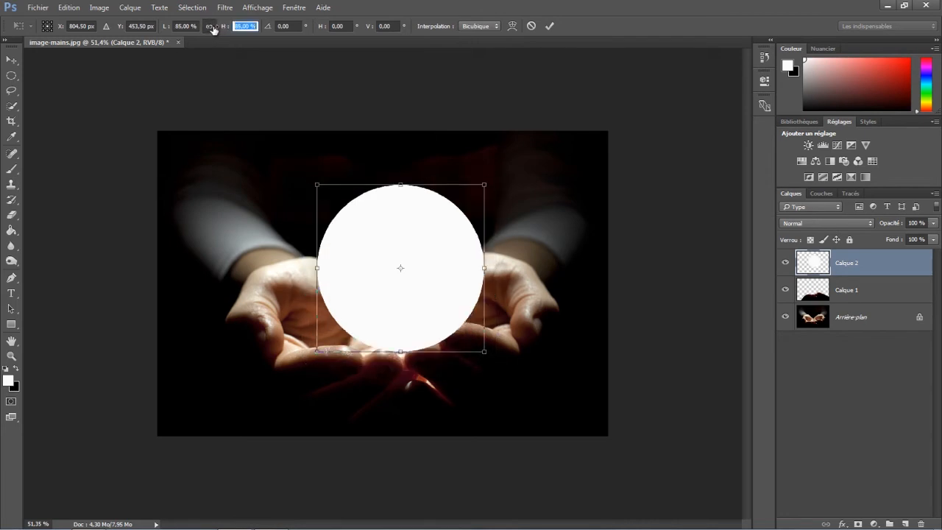
Lower the circle into the palms, enlarge it slightly and apply the transformation
{"action": "left_click_drag", "start_coordinate": [423, 218], "coordinate": [418, 232]}
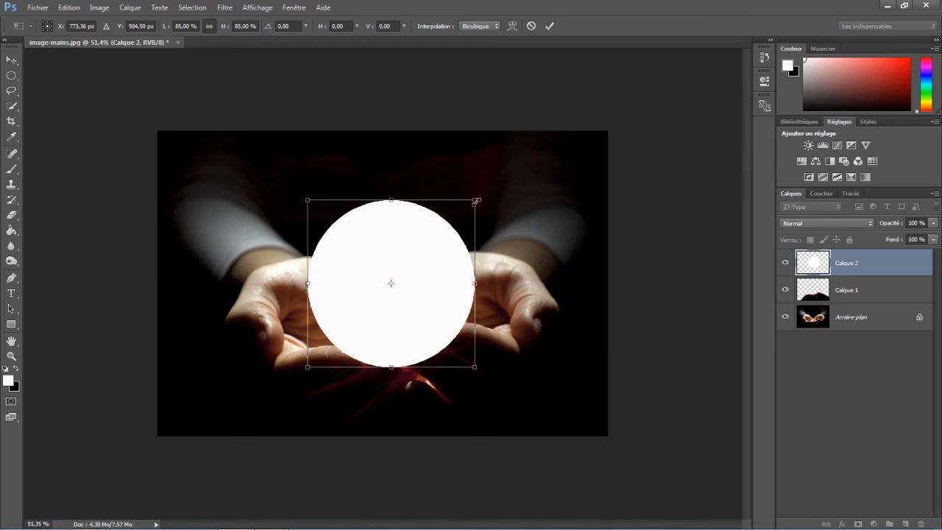
{"action": "left_click_drag", "start_coordinate": [476, 202], "coordinate": [486, 191]}
{"action": "mouse_move", "coordinate": [430, 243]}
{"action": "left_mouse_down"}
{"action": "mouse_move", "coordinate": [433, 234]}
{"action": "mouse_move", "coordinate": [433, 245]}
{"action": "left_mouse_up"}
{"action": "left_click", "coordinate": [551, 27]}
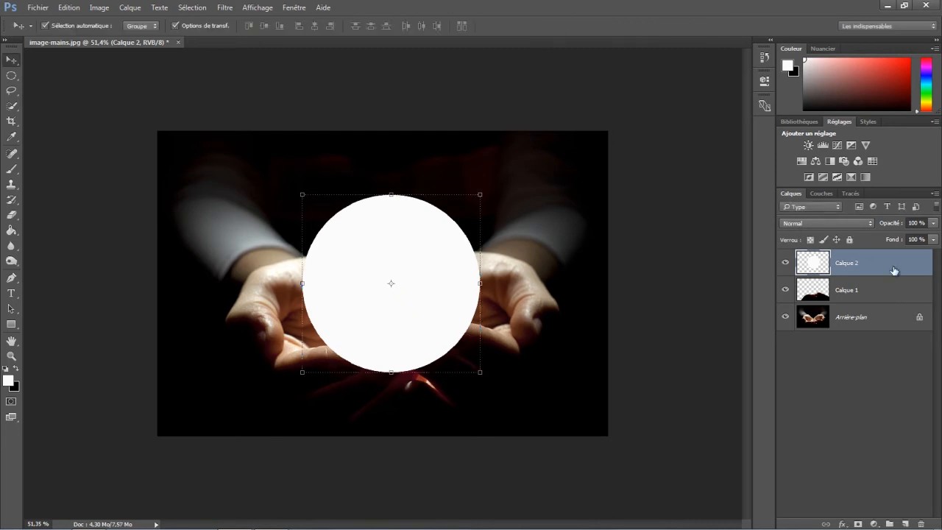
Move the fingers layer above the circle layer and nudge the circle into place behind the fingertips
{"action": "left_click", "coordinate": [895, 296]}
{"action": "left_click_drag", "start_coordinate": [899, 296], "coordinate": [891, 255]}
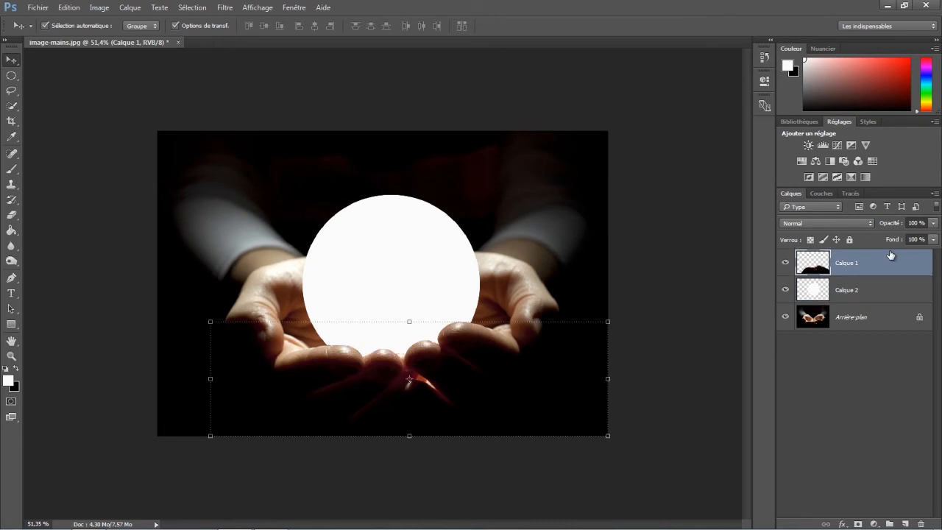
{"action": "left_click", "coordinate": [423, 240]}
{"action": "left_click_drag", "start_coordinate": [397, 249], "coordinate": [401, 251]}
{"action": "scroll", "coordinate": [648, 343], "scroll_direction": "up", "scroll_amount": 1}
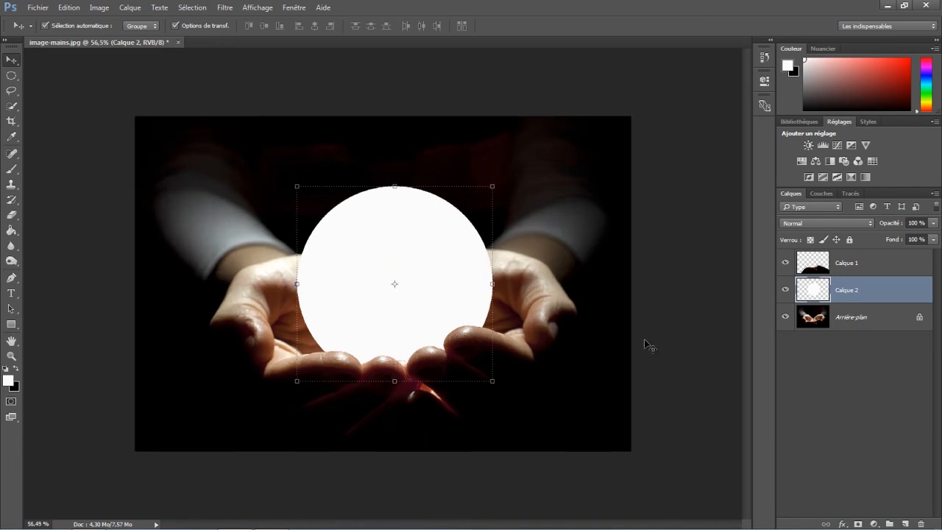
{"action": "left_click", "coordinate": [641, 341]}
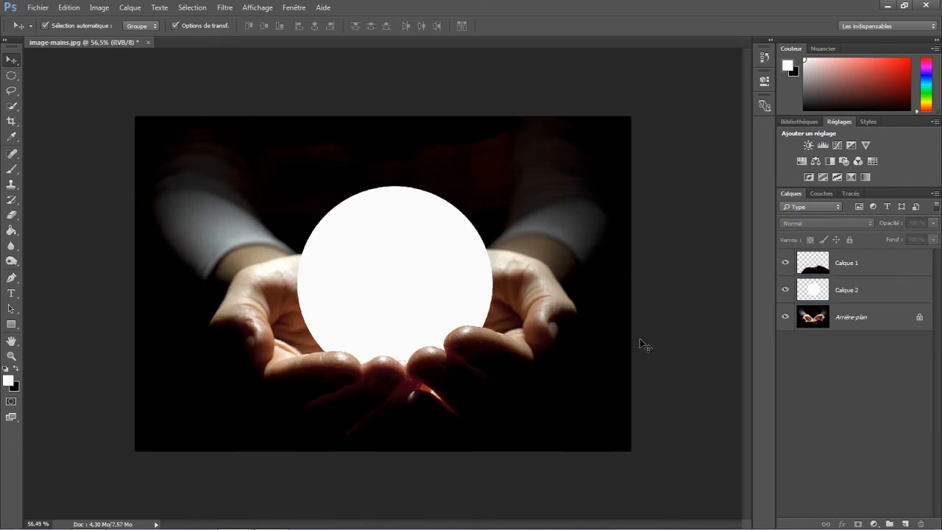
Convert the white circle's layer to a smart object
{"action": "left_click", "coordinate": [376, 289]}
{"action": "right_click", "coordinate": [906, 295]}
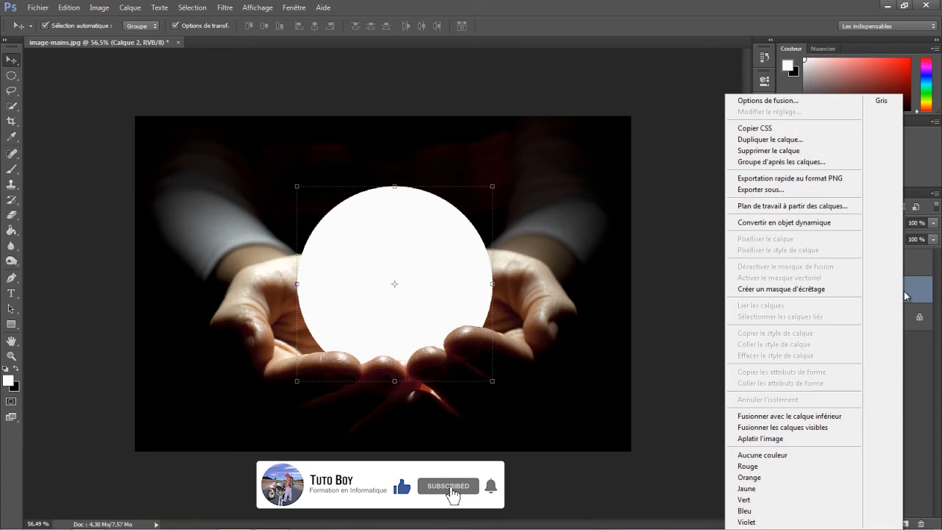
{"action": "left_click", "coordinate": [808, 223]}
Add an outer glow to the circle layer with Normal blend mode and 100% opacity
{"action": "double_click", "coordinate": [881, 292]}
{"action": "left_click_drag", "start_coordinate": [451, 31], "coordinate": [599, 39]}
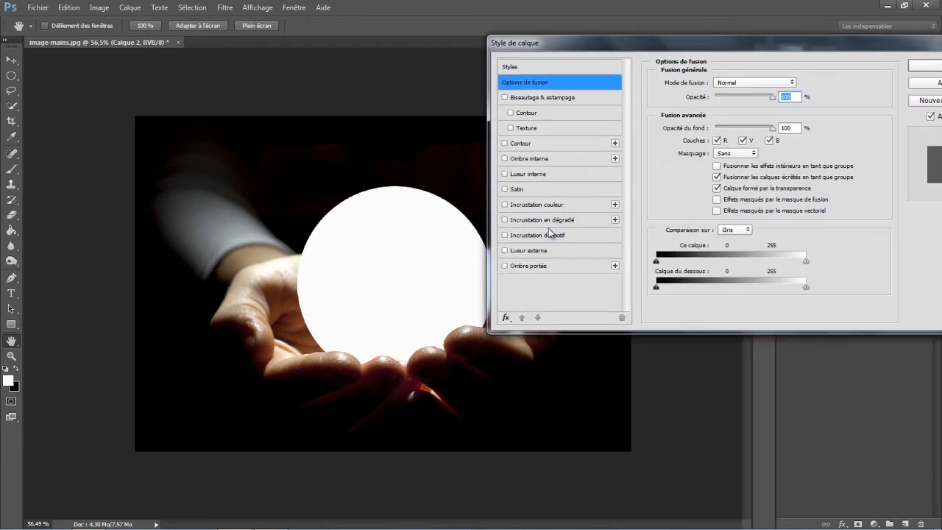
{"action": "left_click", "coordinate": [542, 252]}
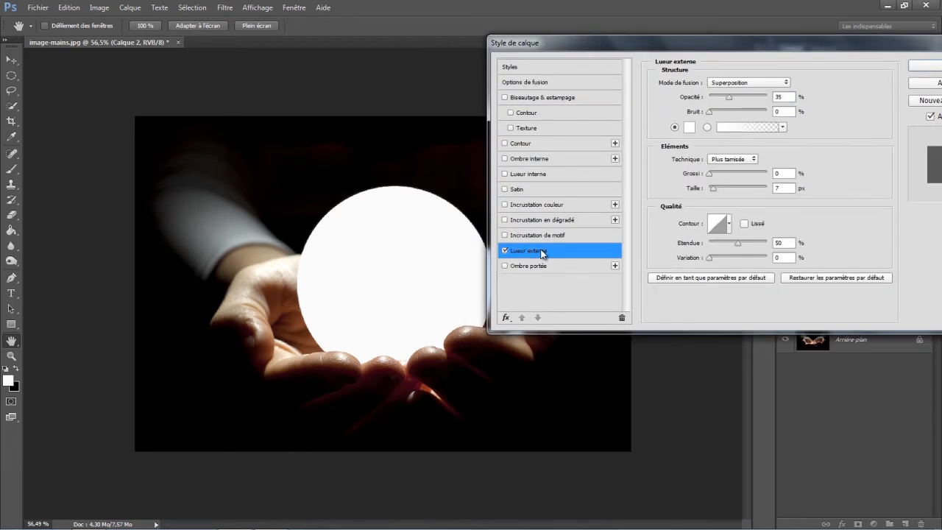
{"action": "left_click", "coordinate": [742, 84]}
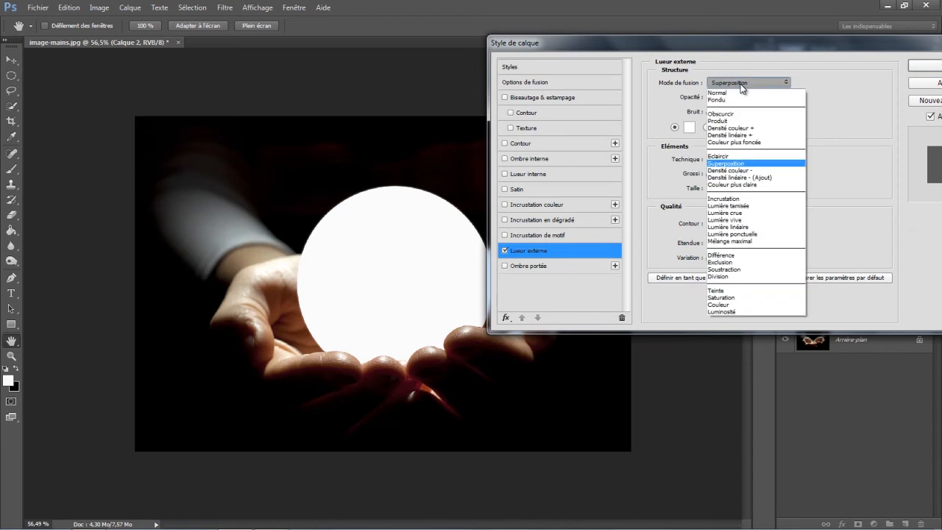
{"action": "left_click", "coordinate": [737, 94]}
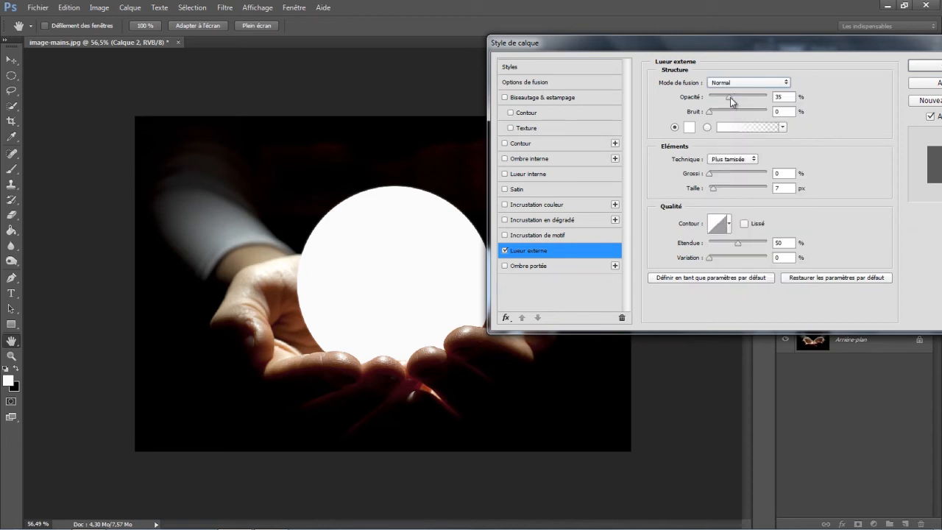
{"action": "left_click_drag", "start_coordinate": [730, 98], "coordinate": [777, 101]}
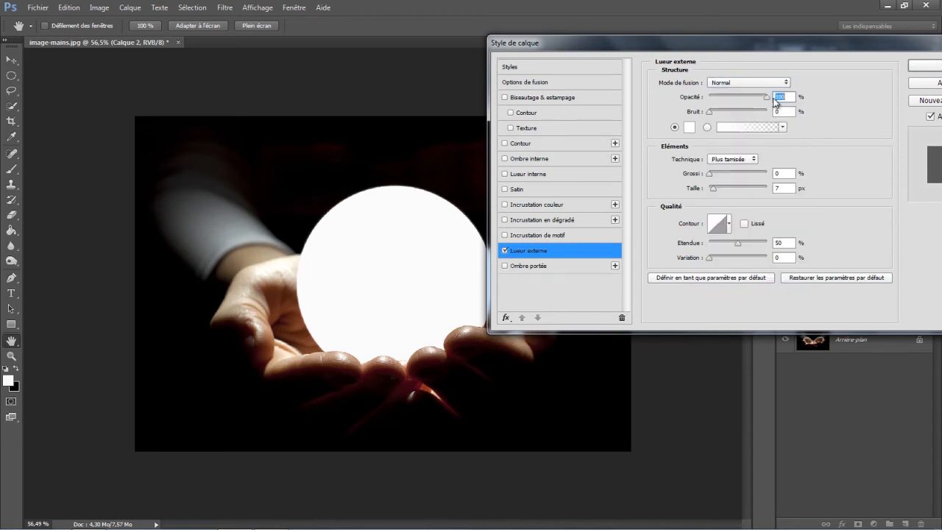
Set the outer glow's colour to magenta (#f607f3) and its size to 250 px
{"action": "left_click", "coordinate": [689, 128]}
{"action": "left_click", "coordinate": [724, 145]}
{"action": "left_click", "coordinate": [741, 163]}
{"action": "left_click_drag", "start_coordinate": [742, 169], "coordinate": [743, 169]}
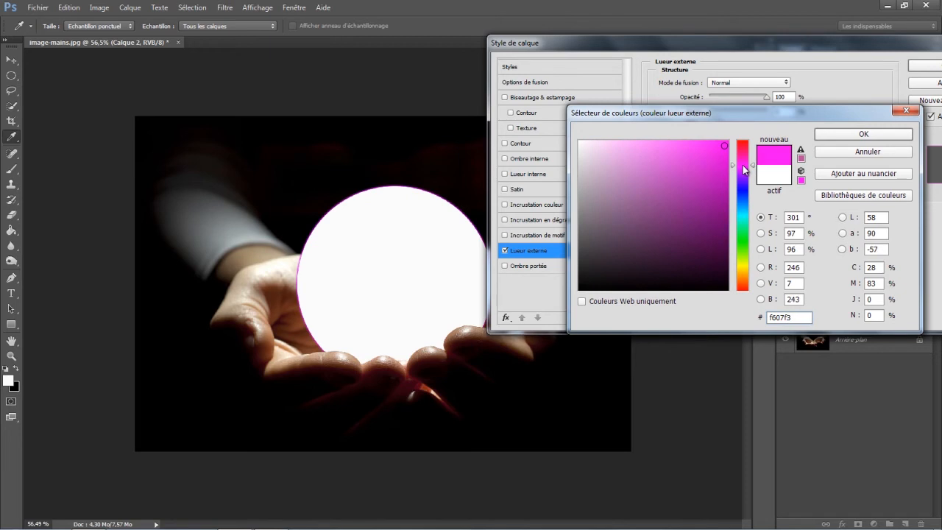
{"action": "left_click", "coordinate": [864, 135]}
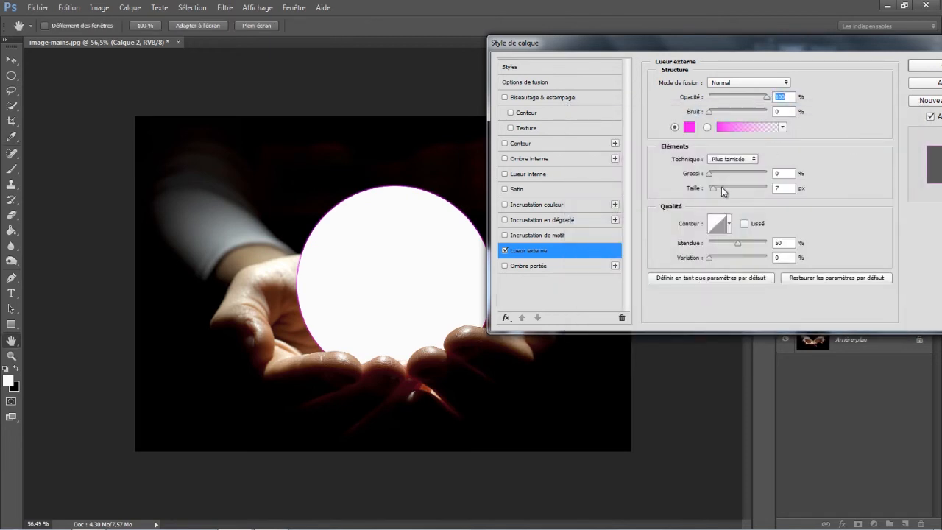
{"action": "left_click_drag", "start_coordinate": [712, 189], "coordinate": [768, 196]}
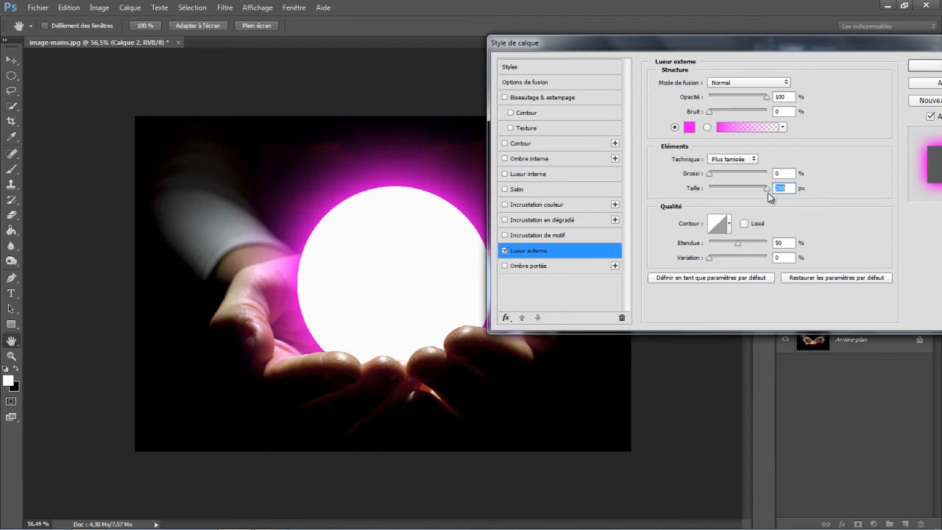
{"action": "left_click_drag", "start_coordinate": [706, 48], "coordinate": [675, 37]}
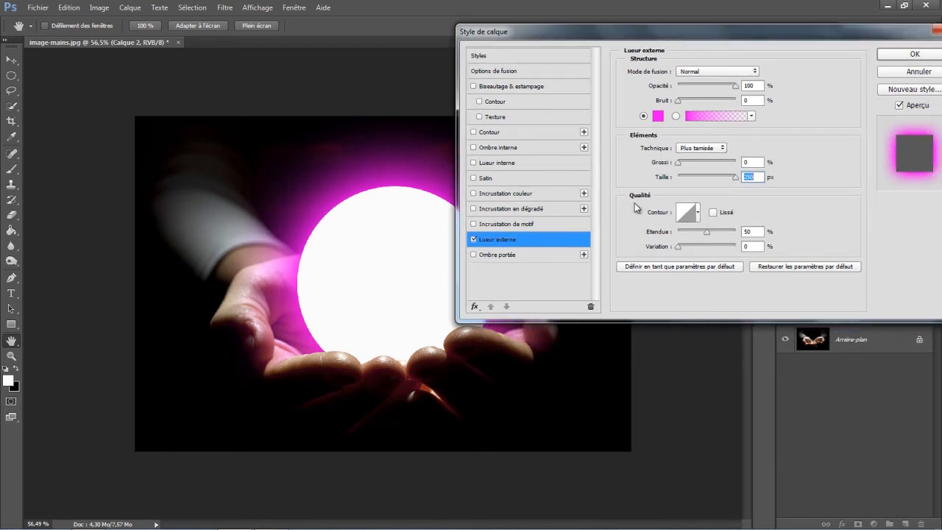
Add an inner glow to the circle layer with Normal blend mode and the magenta colour #fc01f9
{"action": "left_click", "coordinate": [524, 163]}
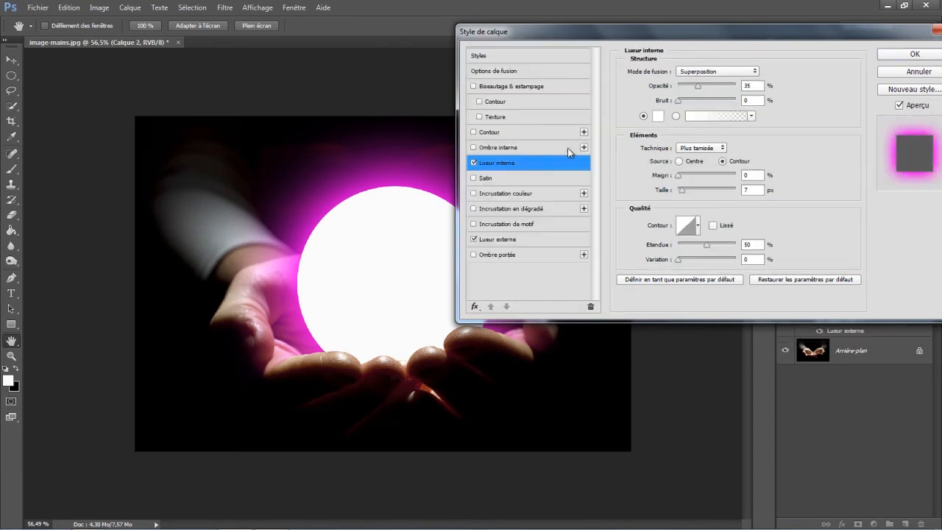
{"action": "left_click", "coordinate": [743, 73]}
{"action": "left_click", "coordinate": [704, 84]}
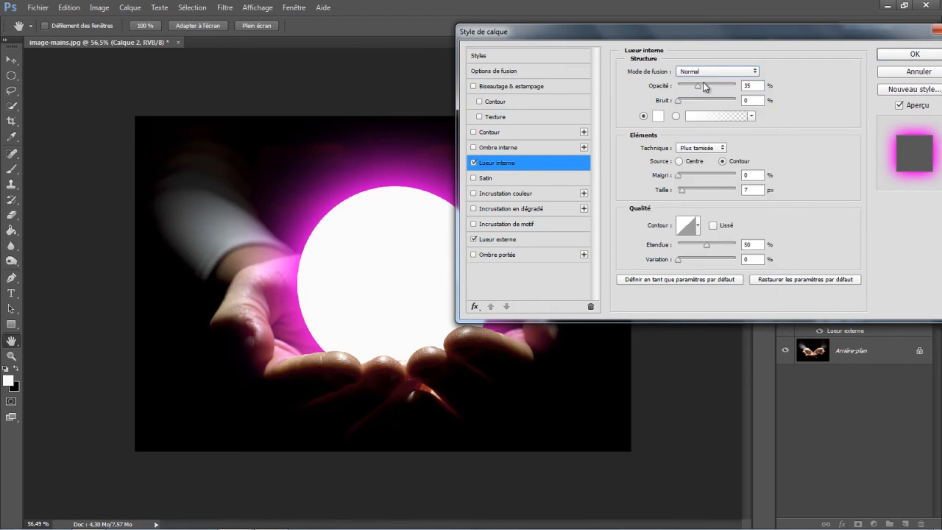
{"action": "left_click", "coordinate": [658, 116]}
{"action": "left_click", "coordinate": [711, 146]}
{"action": "left_click_drag", "start_coordinate": [710, 146], "coordinate": [727, 142]}
{"action": "left_click", "coordinate": [742, 165]}
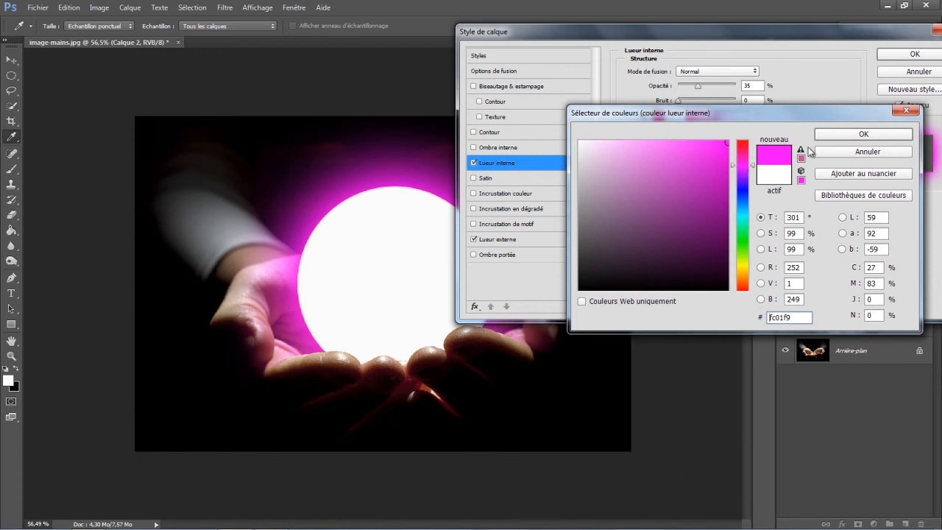
{"action": "left_click", "coordinate": [837, 140]}
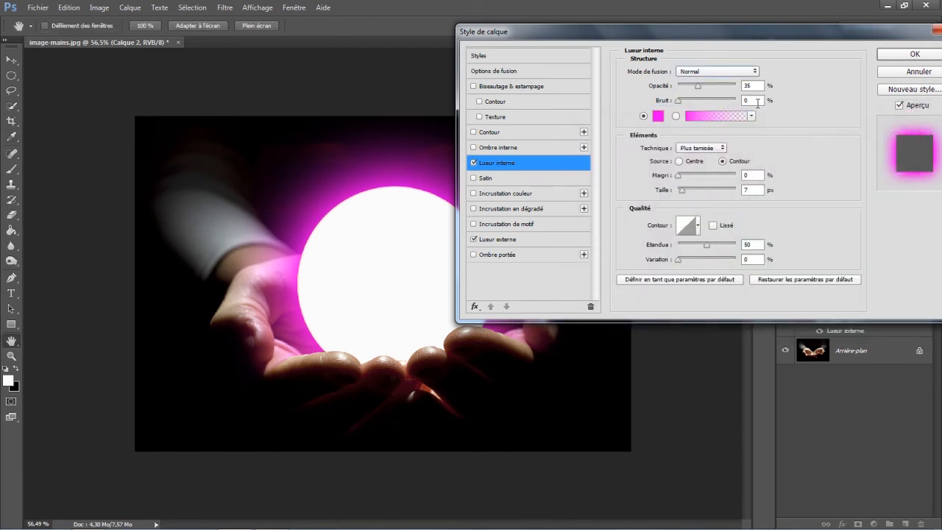
Set the inner glow to 66% opacity, 26% choke, 13 px size and 100% range
{"action": "left_click_drag", "start_coordinate": [701, 88], "coordinate": [716, 90]}
{"action": "mouse_move", "coordinate": [681, 179]}
{"action": "left_mouse_down"}
{"action": "mouse_move", "coordinate": [720, 179]}
{"action": "mouse_move", "coordinate": [691, 178]}
{"action": "left_mouse_up"}
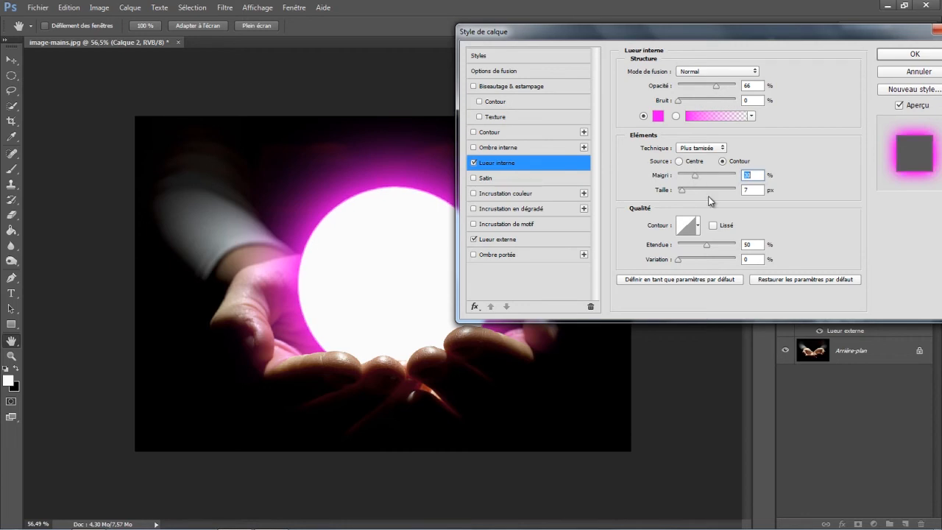
{"action": "left_click_drag", "start_coordinate": [683, 190], "coordinate": [692, 193]}
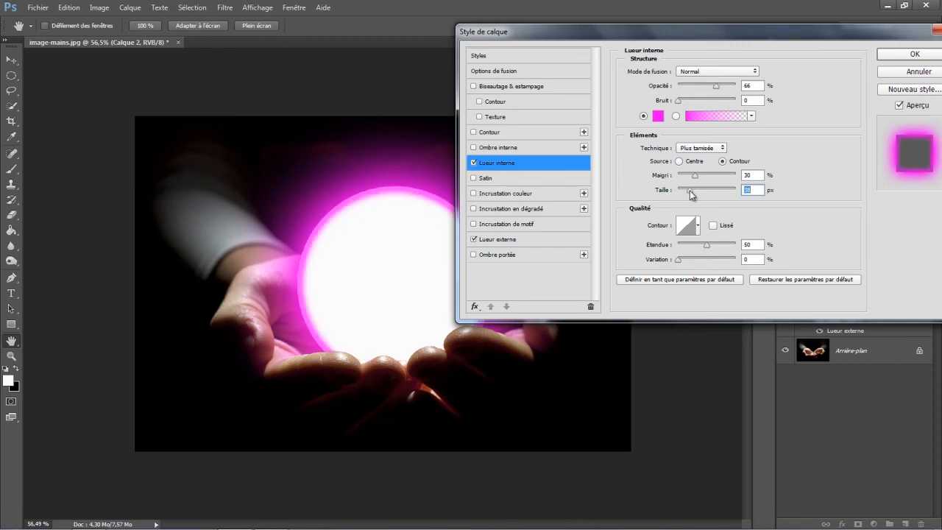
{"action": "left_click_drag", "start_coordinate": [707, 244], "coordinate": [740, 249]}
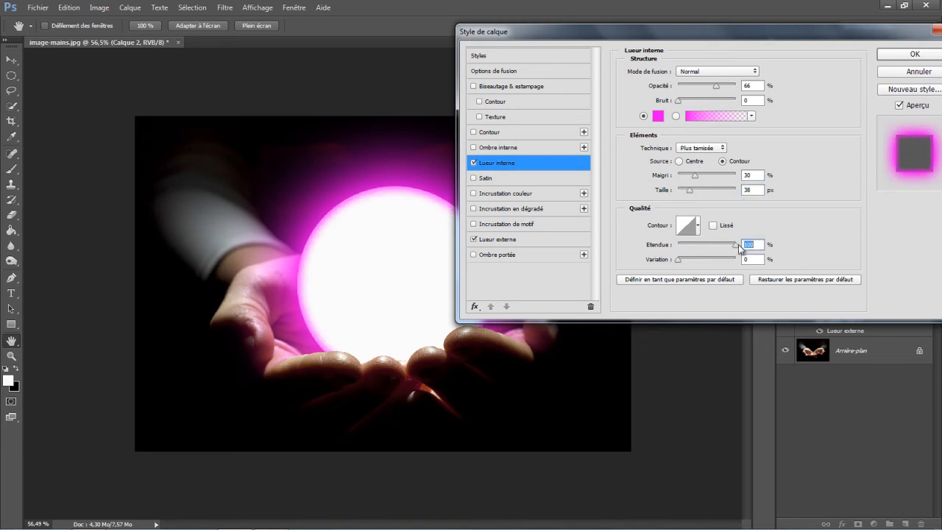
{"action": "left_click_drag", "start_coordinate": [689, 189], "coordinate": [684, 190]}
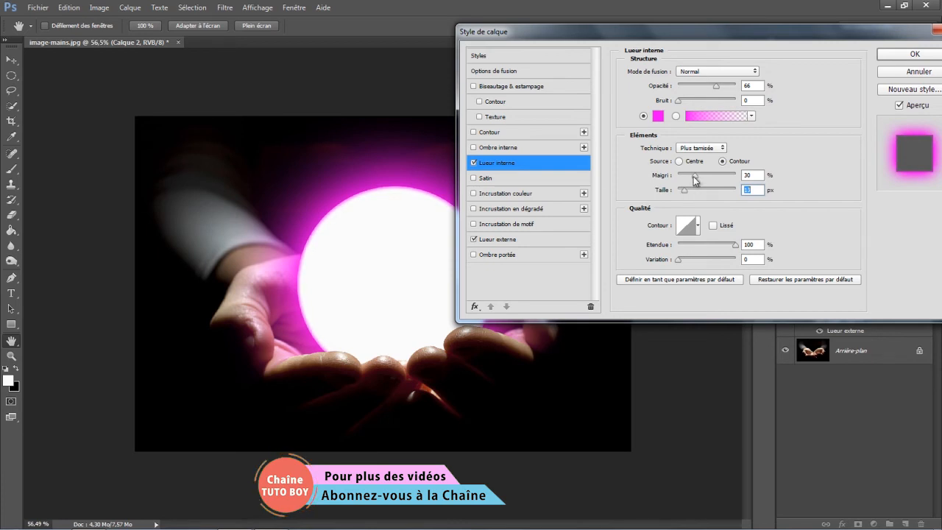
{"action": "mouse_move", "coordinate": [695, 180]}
{"action": "left_mouse_down"}
{"action": "mouse_move", "coordinate": [708, 184]}
{"action": "mouse_move", "coordinate": [692, 183]}
{"action": "left_mouse_up"}
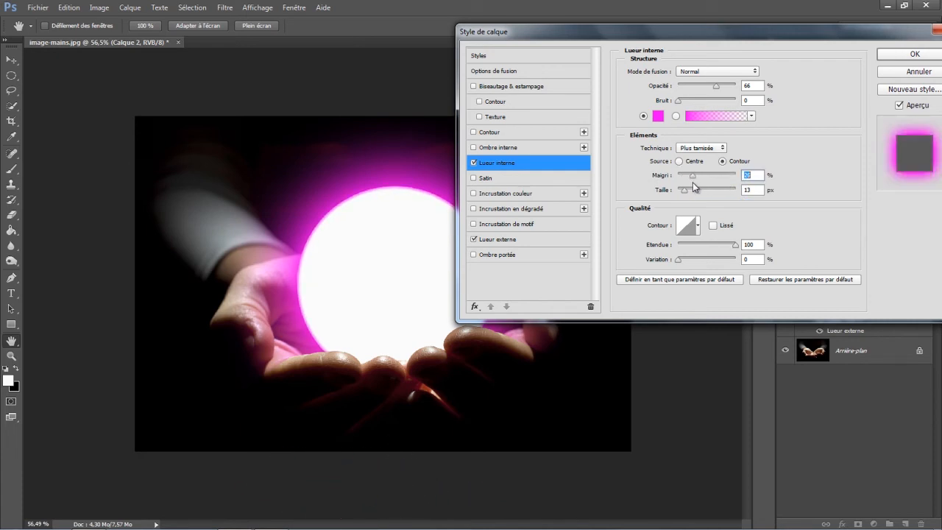
Compare the ball with and without the inner and outer glows, keep both enabled and apply the layer style
{"action": "left_click_drag", "start_coordinate": [576, 28], "coordinate": [657, 32]}
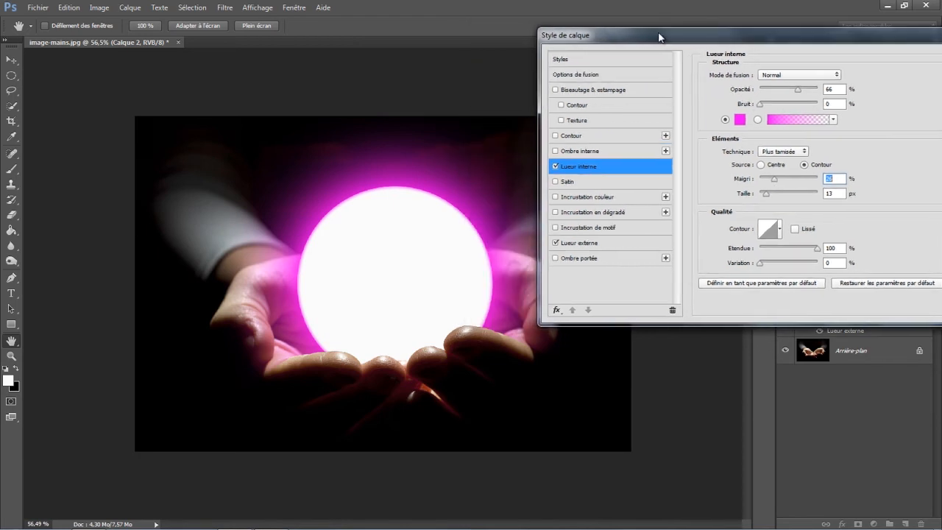
{"action": "left_click", "coordinate": [557, 167]}
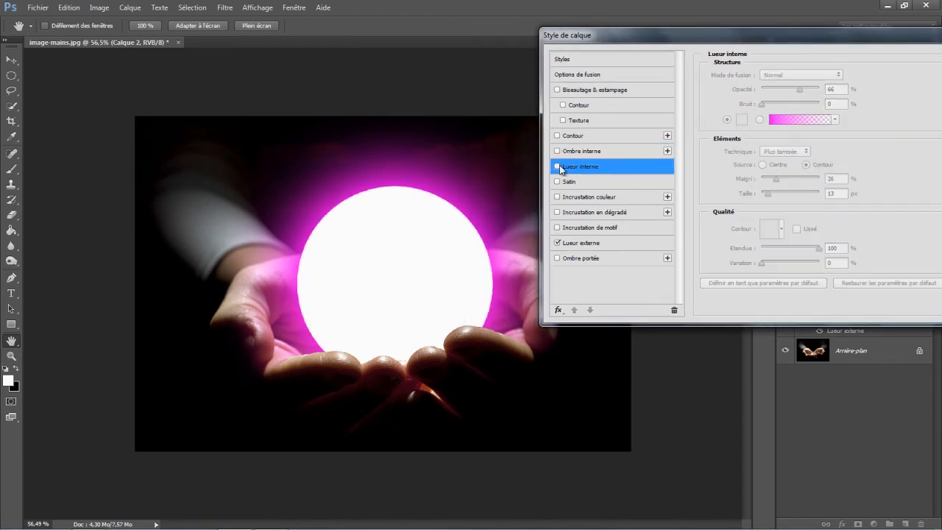
{"action": "left_click", "coordinate": [558, 166]}
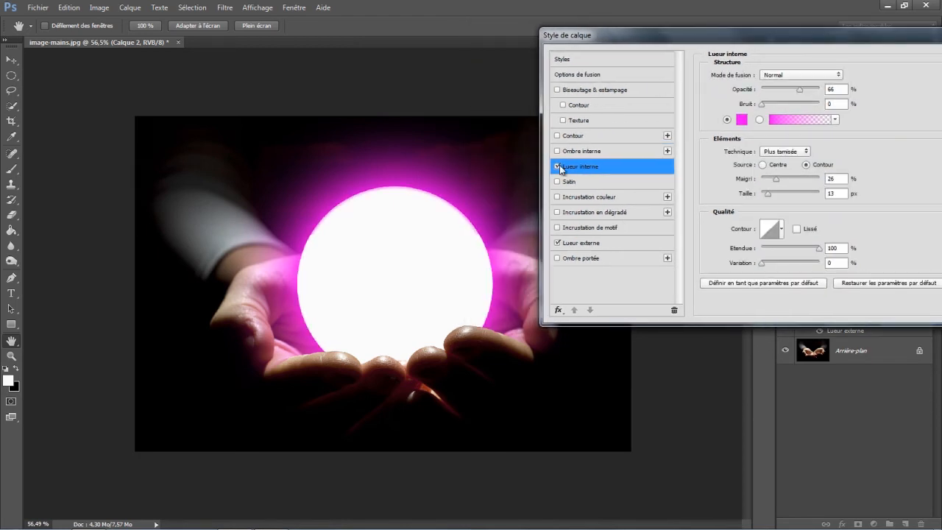
{"action": "left_click", "coordinate": [557, 243]}
{"action": "left_click", "coordinate": [557, 243]}
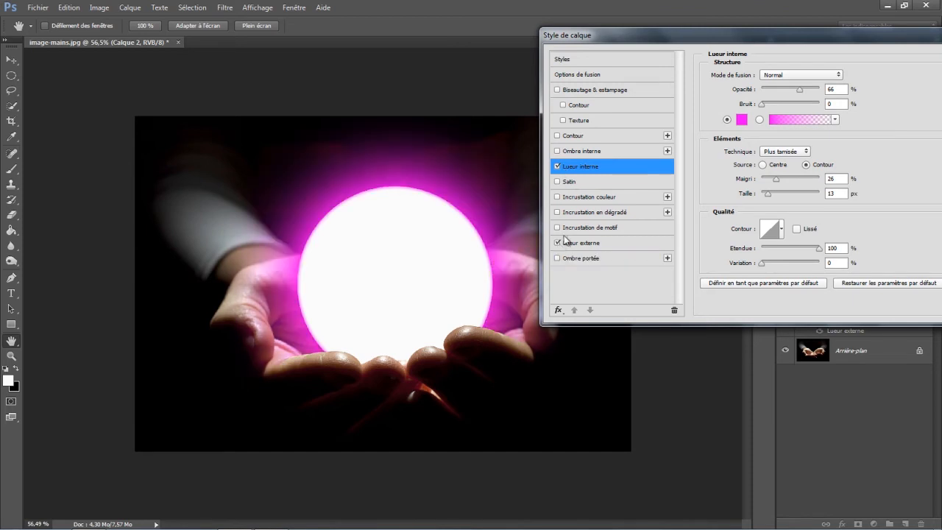
{"action": "left_click_drag", "start_coordinate": [662, 33], "coordinate": [502, 41]}
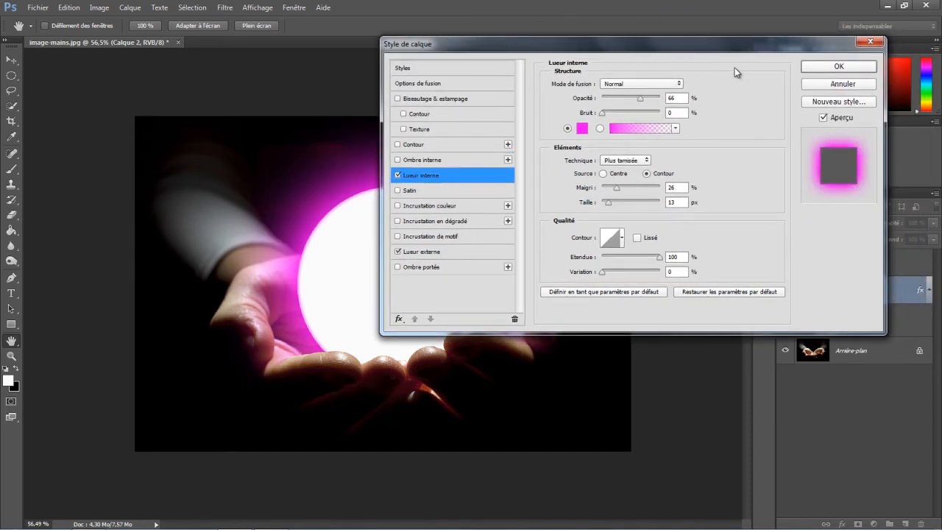
{"action": "left_click", "coordinate": [825, 70]}
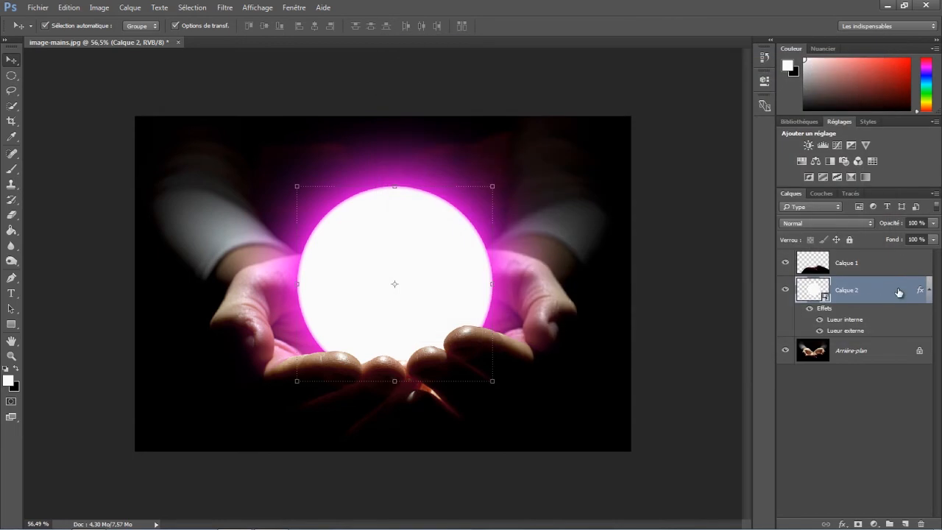
Unlock the background layer and briefly toggle the fingers layer's visibility to check its content
{"action": "left_click", "coordinate": [677, 258]}
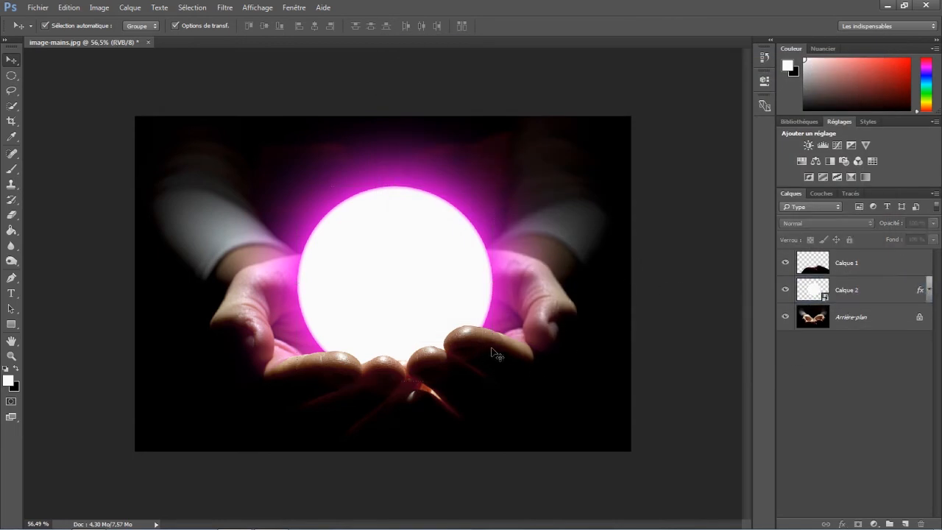
{"action": "left_click", "coordinate": [920, 318]}
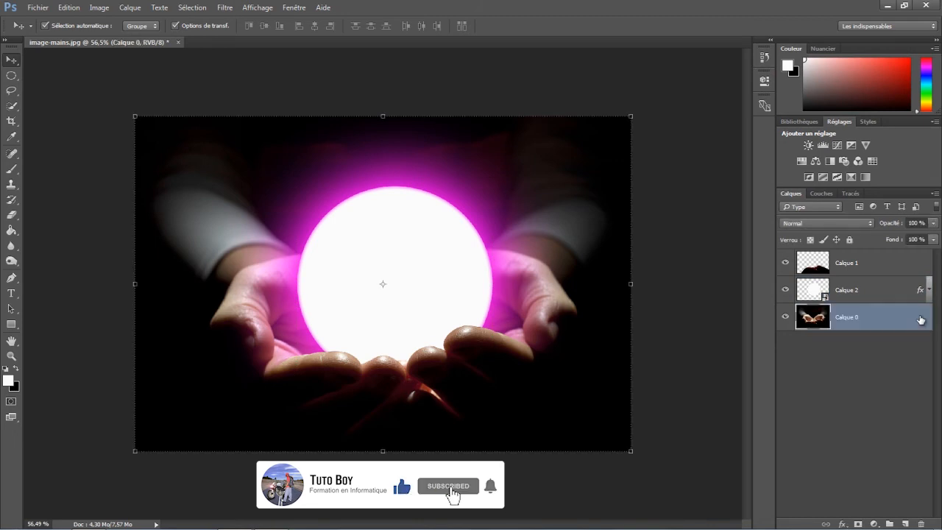
{"action": "left_click", "coordinate": [786, 263]}
{"action": "left_click", "coordinate": [786, 262]}
Lighten the fingertips on the fingers layer using the Dodge tool with a 67 px brush, midtones range and 54% exposure
{"action": "left_click", "coordinate": [878, 272]}
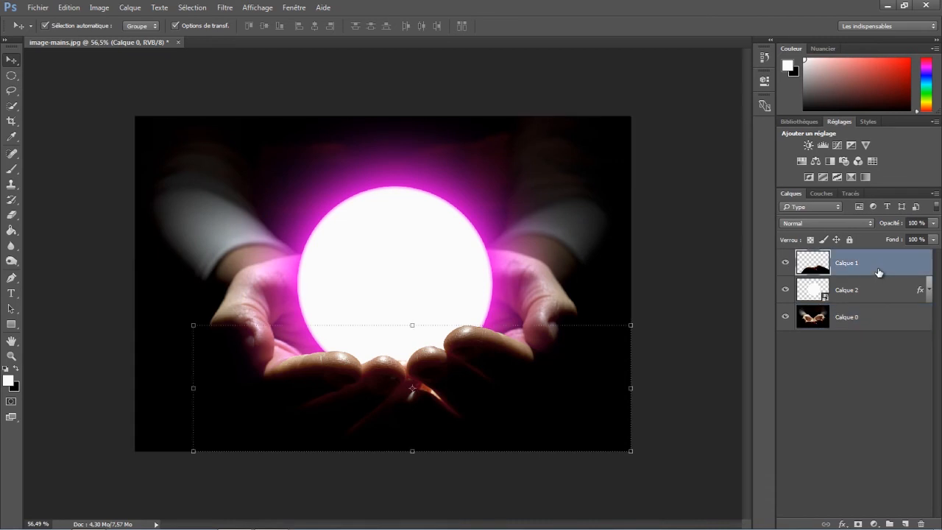
{"action": "left_click", "coordinate": [12, 260]}
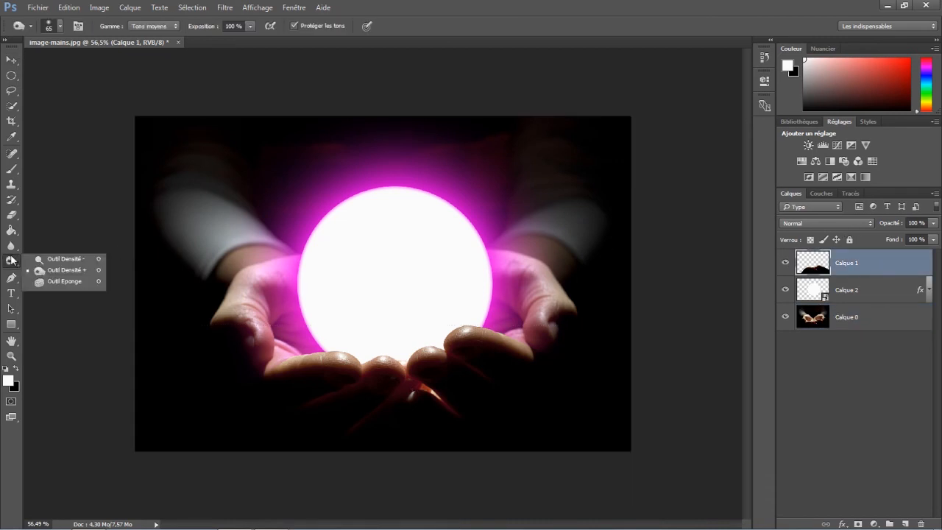
{"action": "left_click", "coordinate": [59, 260]}
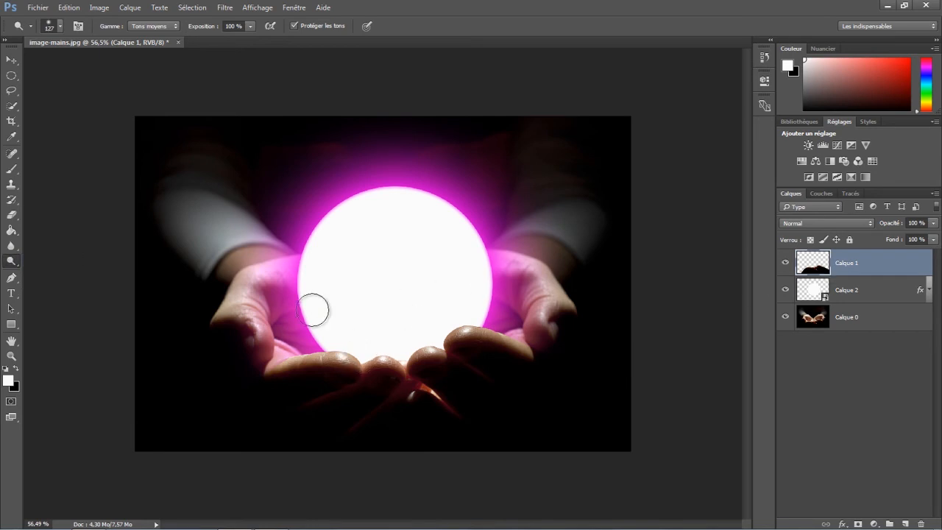
{"action": "left_click", "coordinate": [60, 26]}
{"action": "left_click_drag", "start_coordinate": [113, 63], "coordinate": [104, 65]}
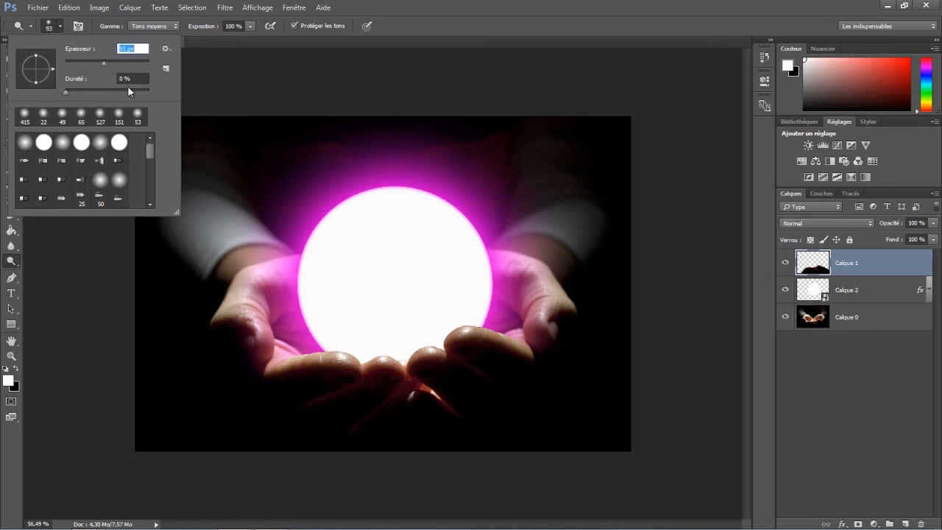
{"action": "left_click_drag", "start_coordinate": [94, 64], "coordinate": [93, 63]}
{"action": "left_click_drag", "start_coordinate": [201, 30], "coordinate": [198, 30]}
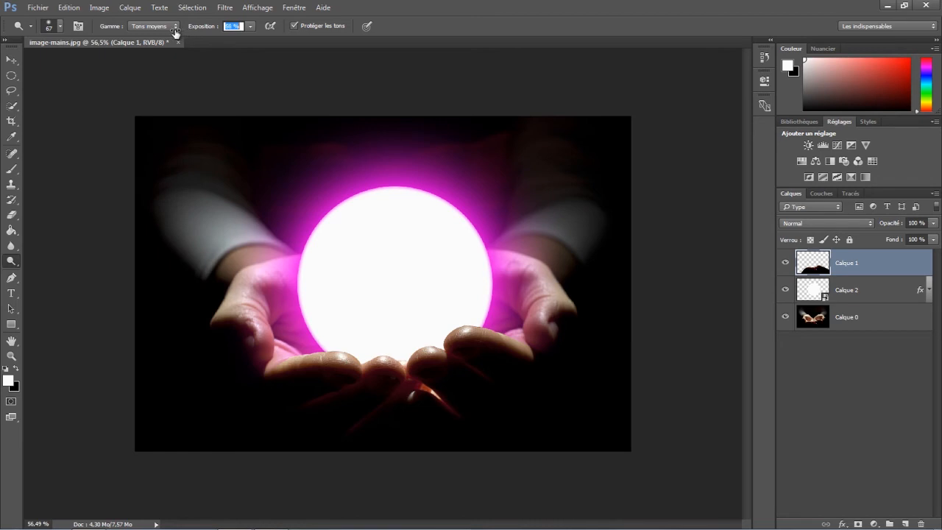
{"action": "left_click_drag", "start_coordinate": [174, 32], "coordinate": [174, 32]}
{"action": "mouse_move", "coordinate": [354, 357]}
{"action": "left_mouse_down"}
{"action": "mouse_move", "coordinate": [420, 347]}
{"action": "mouse_move", "coordinate": [407, 357]}
{"action": "mouse_move", "coordinate": [486, 320]}
{"action": "mouse_move", "coordinate": [441, 334]}
{"action": "mouse_move", "coordinate": [441, 346]}
{"action": "mouse_move", "coordinate": [410, 342]}
{"action": "mouse_move", "coordinate": [403, 358]}
{"action": "mouse_move", "coordinate": [362, 360]}
{"action": "mouse_move", "coordinate": [361, 351]}
{"action": "mouse_move", "coordinate": [331, 343]}
{"action": "left_mouse_up"}
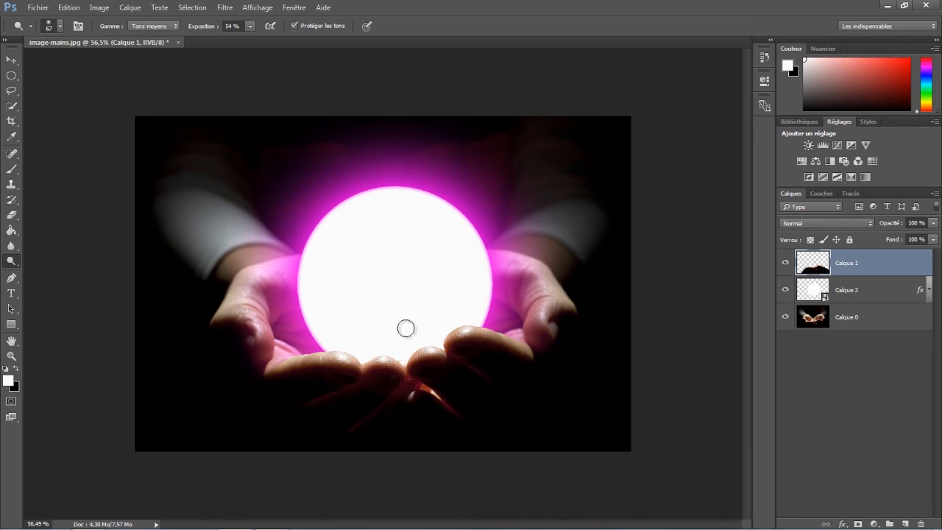
Create a new empty layer above the fingers layer
{"action": "left_click", "coordinate": [12, 60]}
{"action": "left_click", "coordinate": [735, 304]}
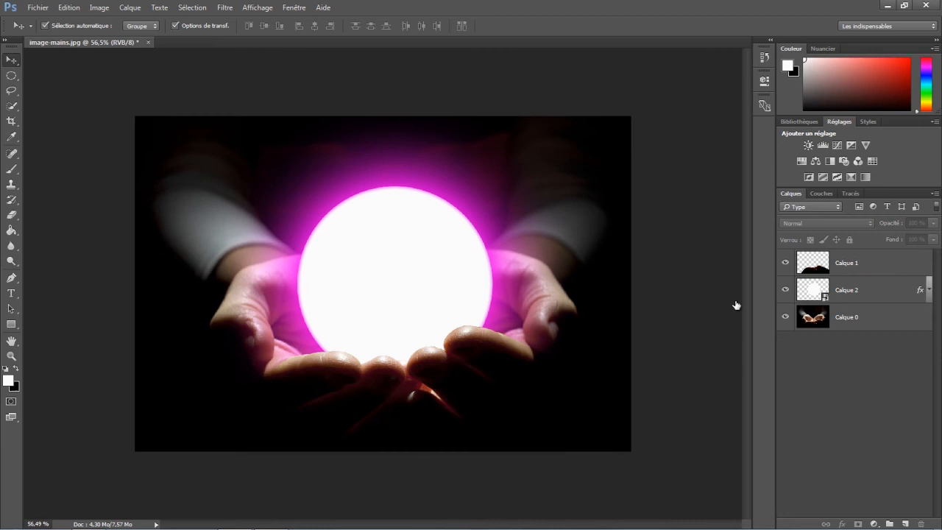
{"action": "left_click", "coordinate": [887, 267]}
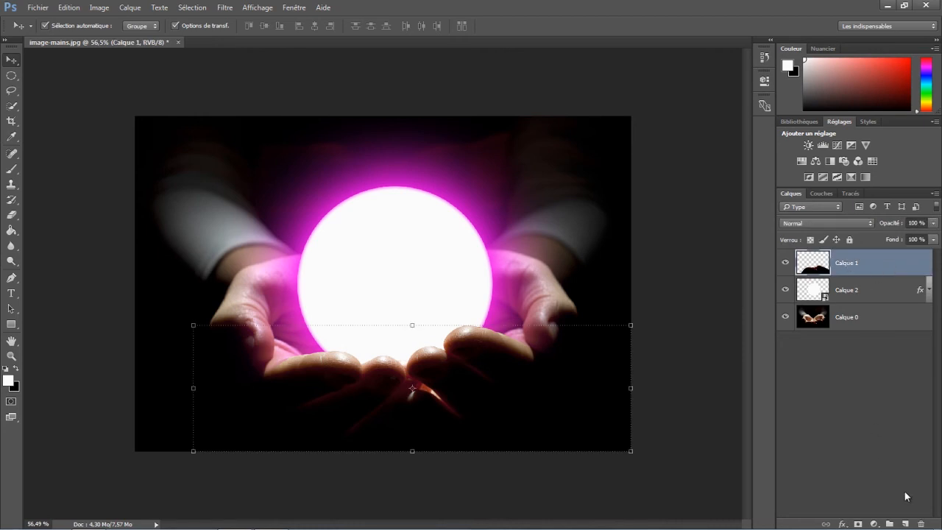
{"action": "left_click", "coordinate": [906, 524]}
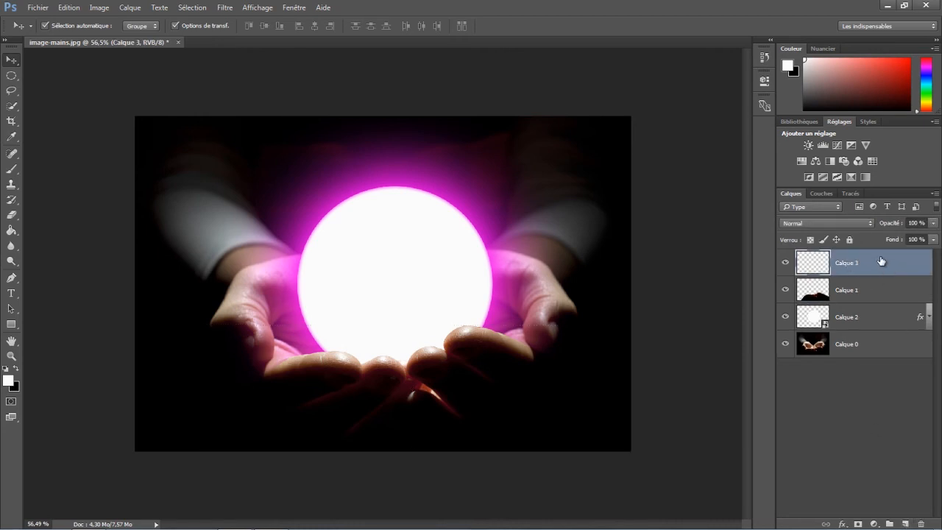
Choose the Brush tool and set the foreground colour to a vivid magenta based on the ball's glow
{"action": "left_click", "coordinate": [12, 171]}
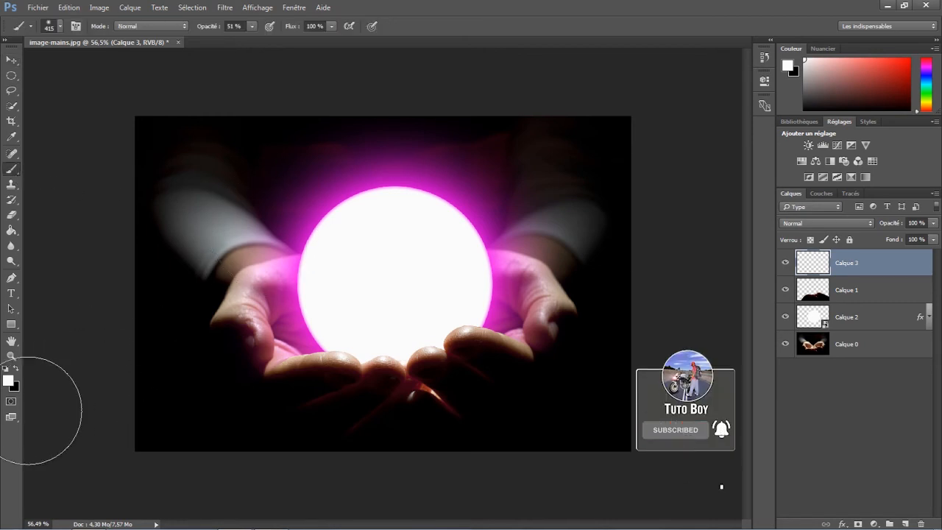
{"action": "left_click", "coordinate": [7, 379]}
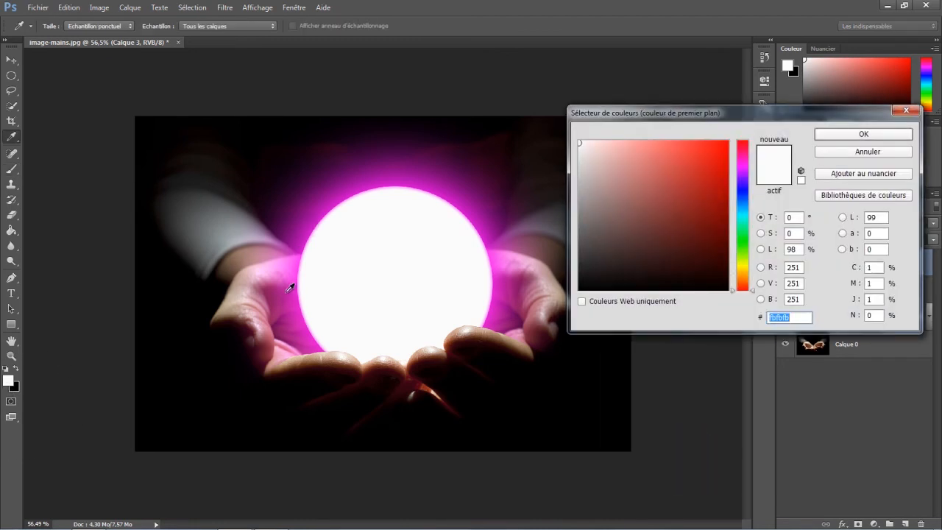
{"action": "left_click", "coordinate": [299, 313]}
{"action": "mouse_move", "coordinate": [719, 152]}
{"action": "left_mouse_down"}
{"action": "mouse_move", "coordinate": [728, 153]}
{"action": "mouse_move", "coordinate": [724, 160]}
{"action": "left_mouse_up"}
{"action": "left_click", "coordinate": [841, 135]}
{"action": "key", "text": "b"}
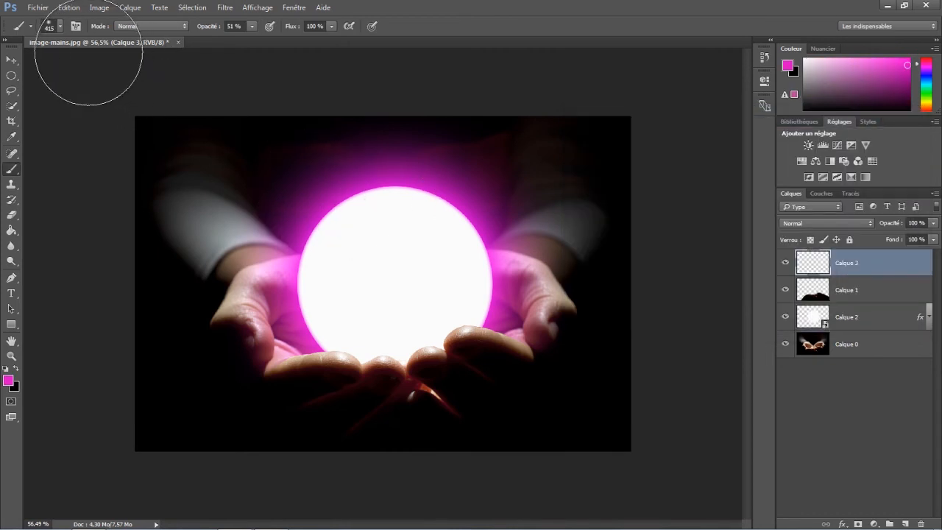
Set the brush size to 125 px, keeping its soft edge at 1% hardness
{"action": "left_click", "coordinate": [62, 27]}
{"action": "left_click", "coordinate": [122, 63]}
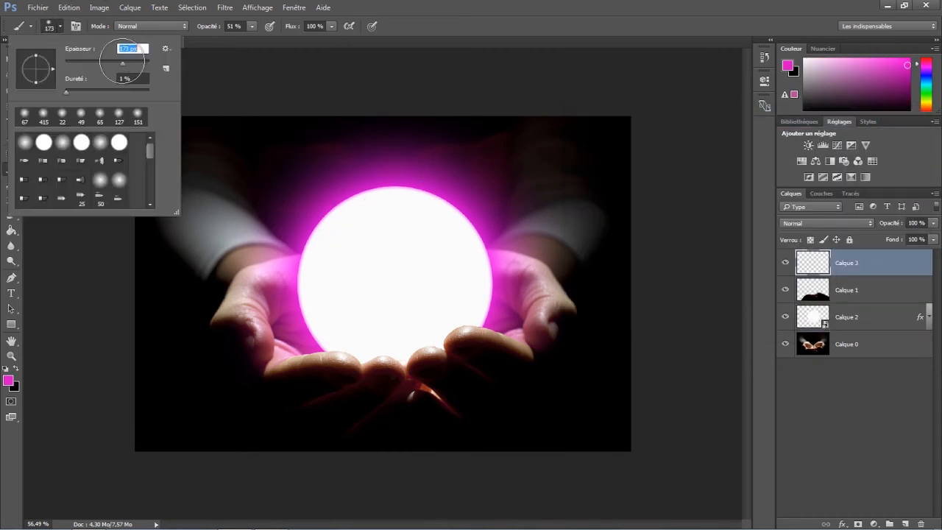
{"action": "left_click", "coordinate": [105, 62]}
{"action": "left_click", "coordinate": [117, 64]}
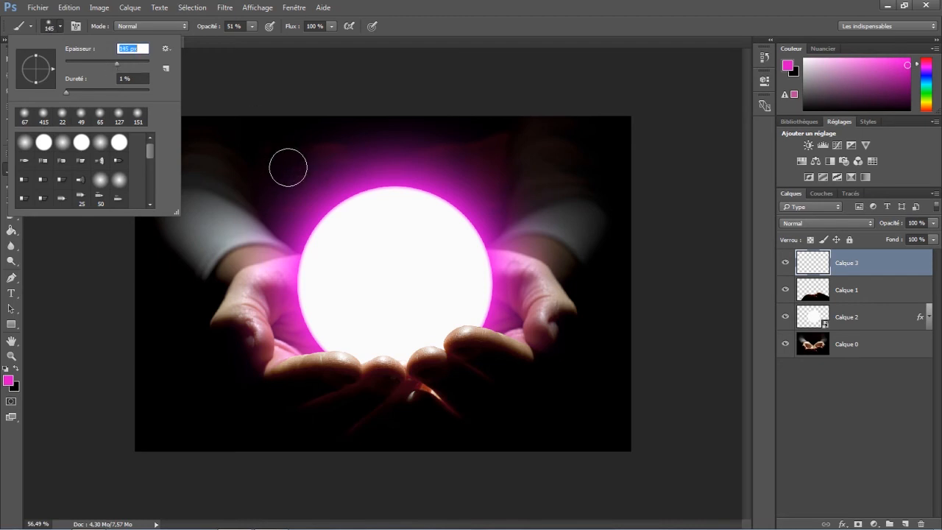
{"action": "left_click", "coordinate": [113, 63]}
Undo a trial stroke on the sleeve, raise the brush opacity to 100% and paint magenta over both hands and forearms
{"action": "left_click_drag", "start_coordinate": [254, 231], "coordinate": [194, 197]}
{"action": "left_click_drag", "start_coordinate": [209, 34], "coordinate": [237, 32]}
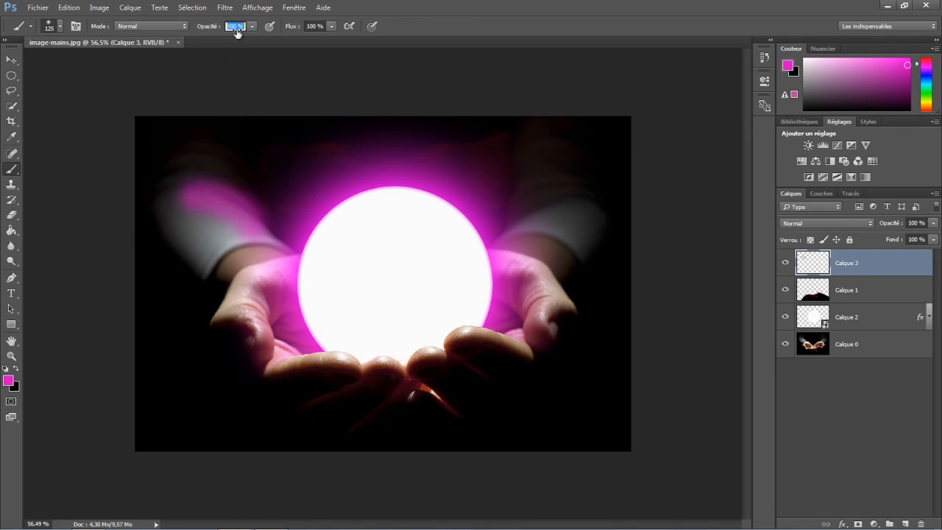
{"action": "left_click", "coordinate": [764, 57]}
{"action": "left_click", "coordinate": [696, 86]}
{"action": "mouse_move", "coordinate": [257, 235]}
{"action": "left_mouse_down"}
{"action": "mouse_move", "coordinate": [213, 218]}
{"action": "mouse_move", "coordinate": [247, 206]}
{"action": "mouse_move", "coordinate": [209, 190]}
{"action": "mouse_move", "coordinate": [166, 195]}
{"action": "mouse_move", "coordinate": [186, 245]}
{"action": "mouse_move", "coordinate": [276, 251]}
{"action": "mouse_move", "coordinate": [235, 331]}
{"action": "mouse_move", "coordinate": [407, 412]}
{"action": "mouse_move", "coordinate": [507, 331]}
{"action": "mouse_move", "coordinate": [537, 202]}
{"action": "mouse_move", "coordinate": [589, 235]}
{"action": "mouse_move", "coordinate": [448, 410]}
{"action": "mouse_move", "coordinate": [358, 397]}
{"action": "mouse_move", "coordinate": [272, 404]}
{"action": "left_mouse_up"}
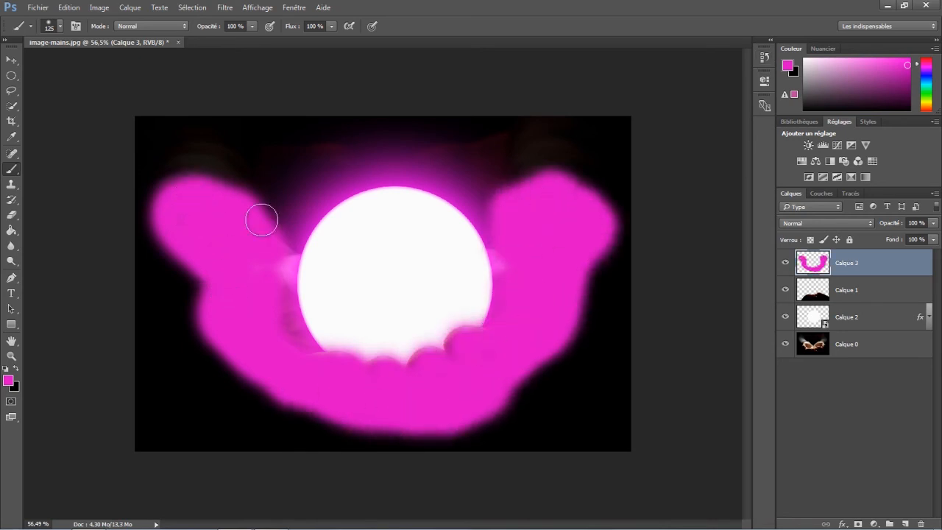
Set the magenta paint layer's blend mode to Lumière tamisée and toggle its visibility to compare
{"action": "left_click", "coordinate": [856, 223]}
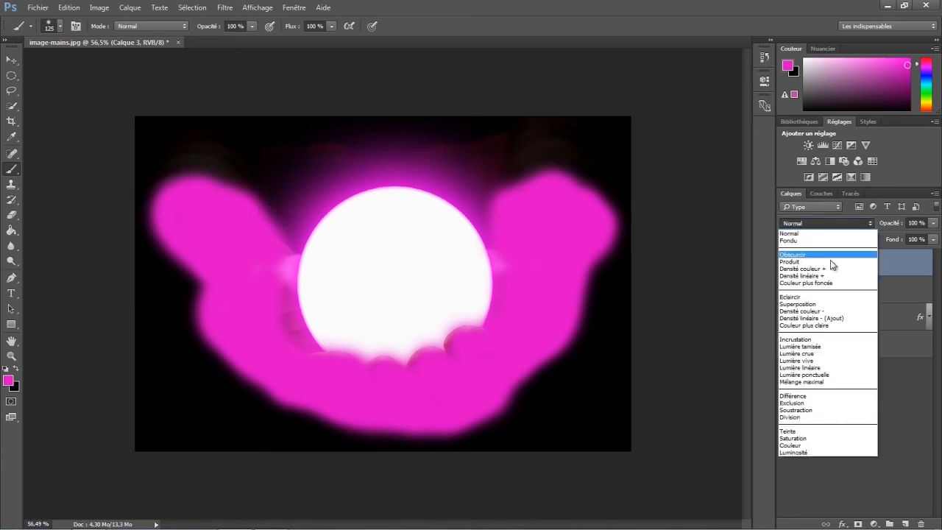
{"action": "left_click", "coordinate": [820, 346]}
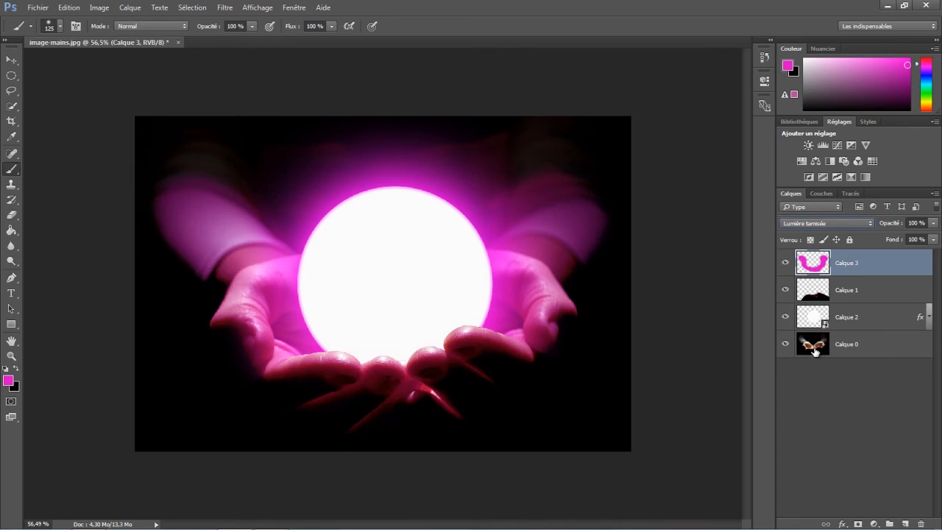
{"action": "left_click", "coordinate": [784, 266]}
{"action": "left_click", "coordinate": [785, 265]}
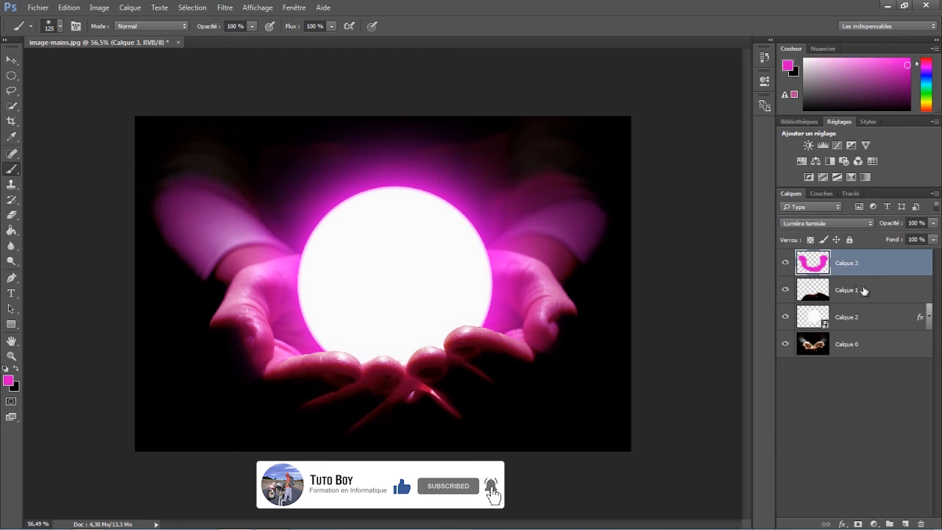
Move the glowing ball slightly down and to the left so it sits deeper in the hands
{"action": "left_click", "coordinate": [870, 316]}
{"action": "left_click", "coordinate": [12, 62]}
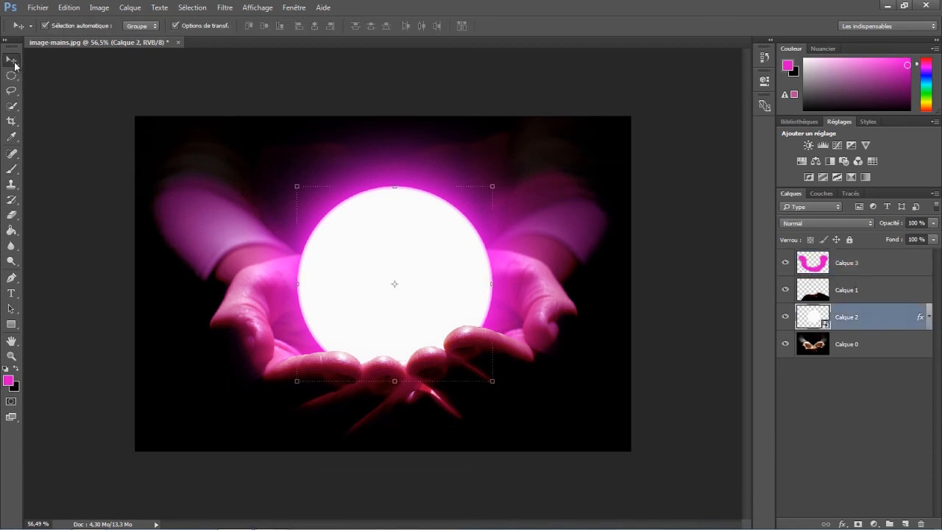
{"action": "mouse_move", "coordinate": [427, 244]}
{"action": "left_mouse_down"}
{"action": "mouse_move", "coordinate": [421, 287]}
{"action": "mouse_move", "coordinate": [427, 162]}
{"action": "mouse_move", "coordinate": [416, 262]}
{"action": "mouse_move", "coordinate": [422, 253]}
{"action": "left_mouse_up"}
{"action": "left_click", "coordinate": [663, 259]}
Add a layer mask to the fingers layer and paint black with an 83 px brush where the outer fingers meet the palms
{"action": "left_click", "coordinate": [877, 293]}
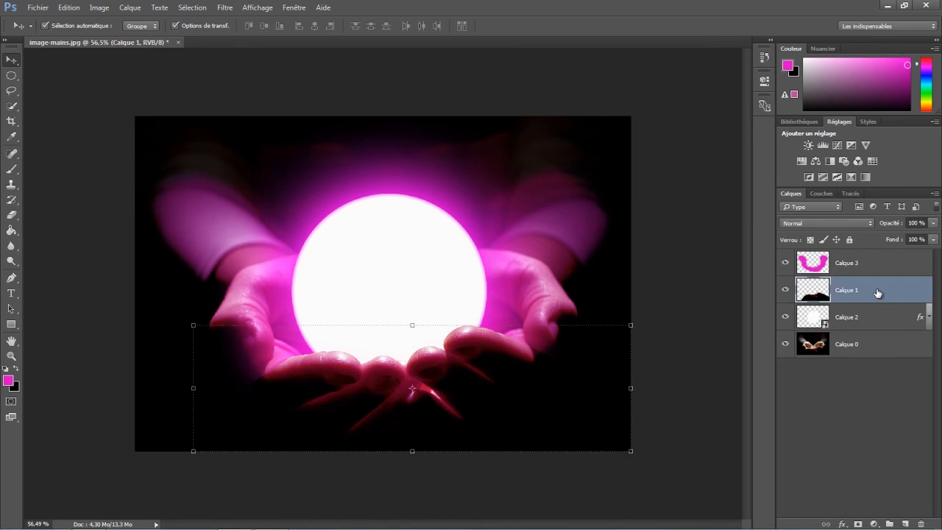
{"action": "left_click", "coordinate": [858, 524]}
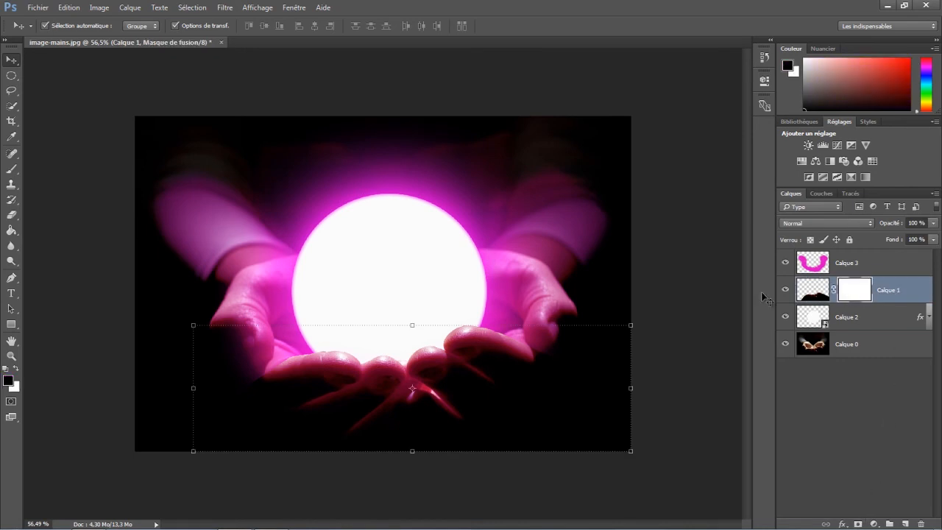
{"action": "left_click", "coordinate": [11, 169]}
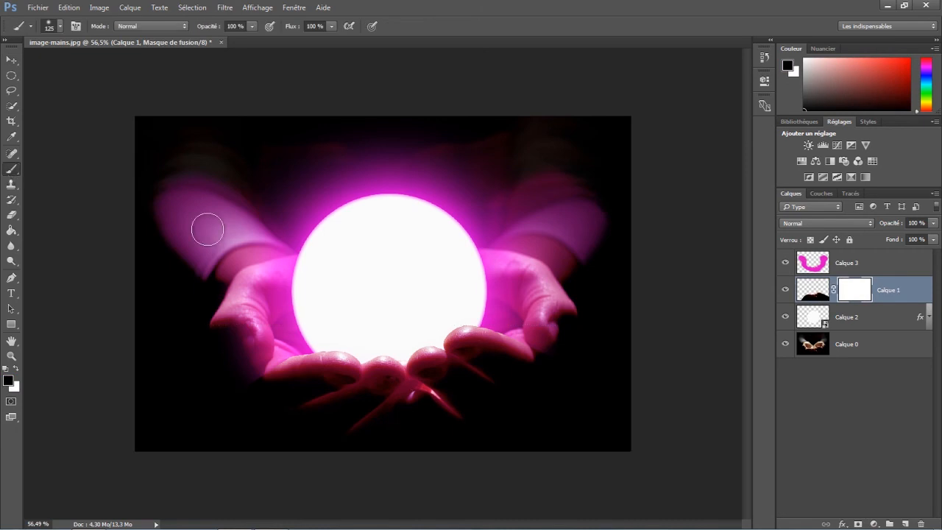
{"action": "left_click", "coordinate": [59, 27]}
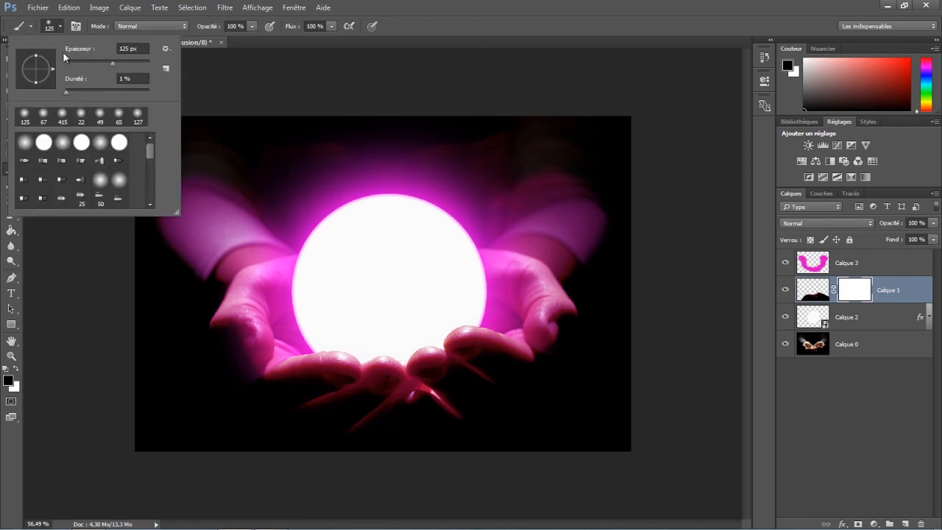
{"action": "left_click", "coordinate": [99, 63]}
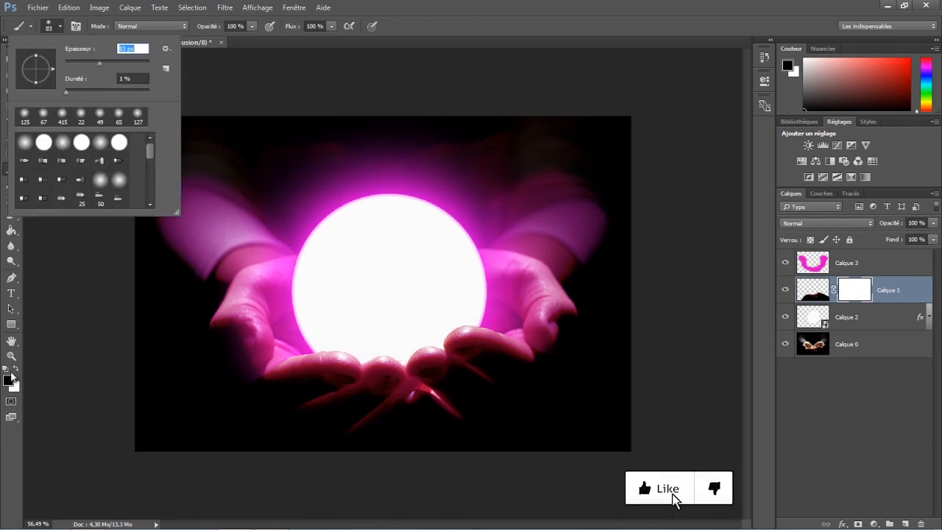
{"action": "left_click", "coordinate": [293, 356]}
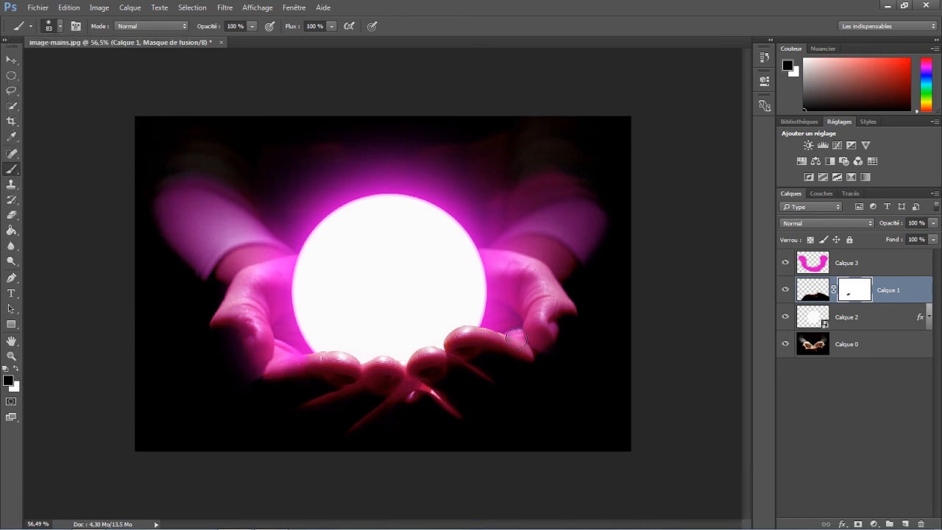
{"action": "left_click", "coordinate": [533, 347]}
{"action": "left_click", "coordinate": [11, 60]}
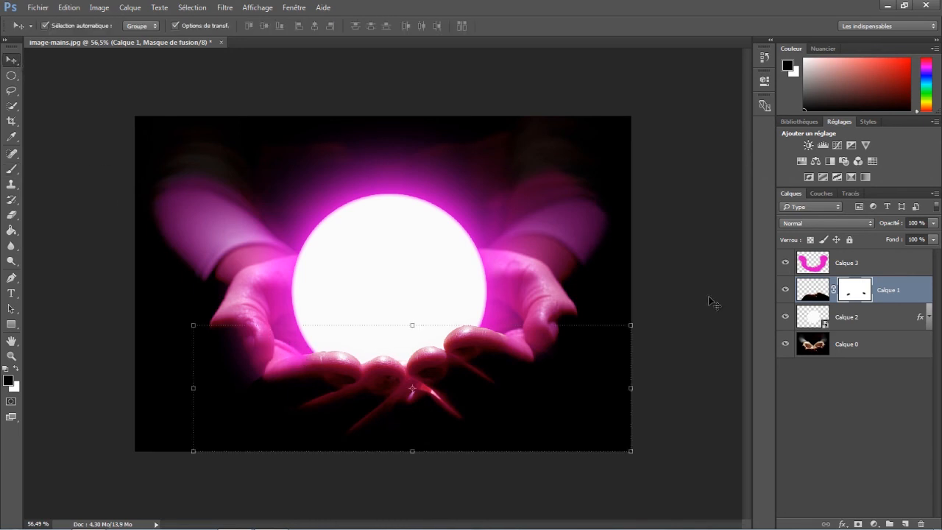
Convert the bottom hands layer, Calque 0, to a smart object
{"action": "left_click", "coordinate": [872, 346]}
{"action": "right_click", "coordinate": [890, 352]}
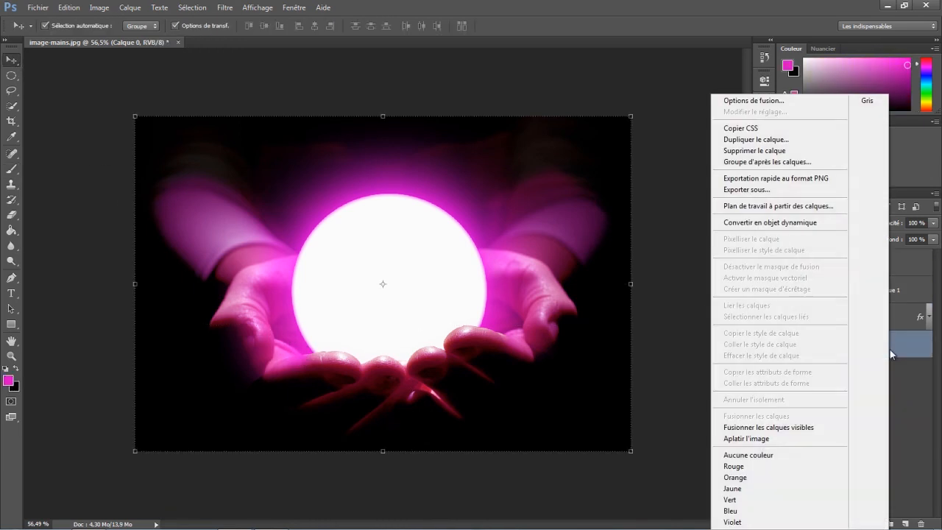
{"action": "left_click", "coordinate": [766, 223]}
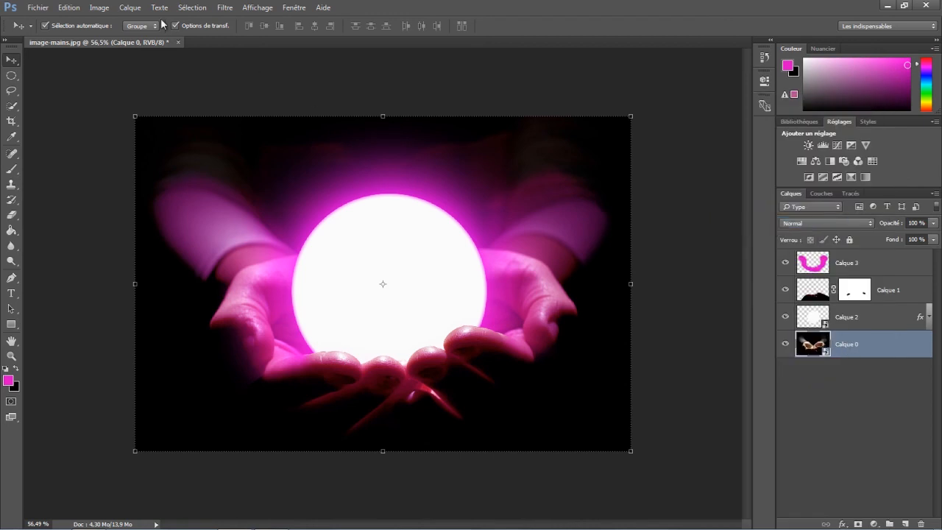
Start a Curves adjustment on Calque 0 and lower the Rouge channel's curve to output 113 at input 137
{"action": "left_click", "coordinate": [108, 8]}
{"action": "mouse_move", "coordinate": [118, 40]}
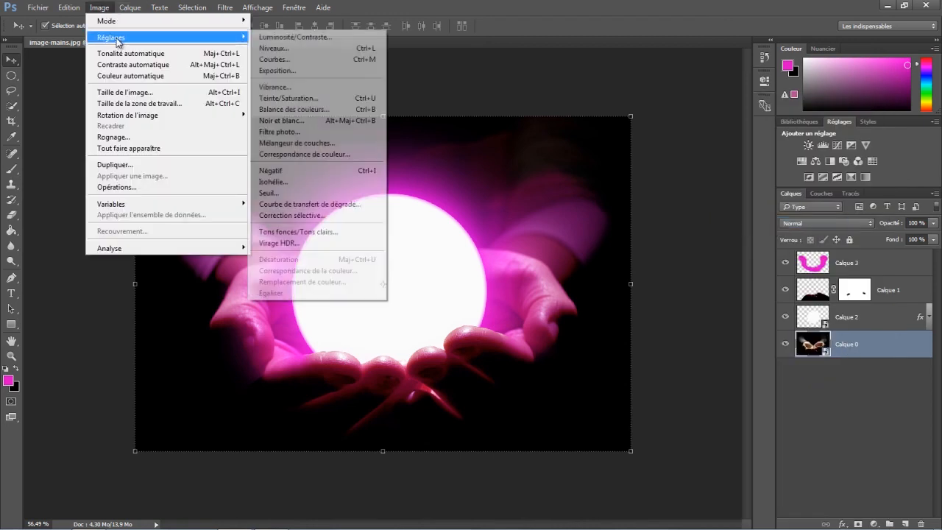
{"action": "left_click", "coordinate": [319, 60]}
{"action": "left_click_drag", "start_coordinate": [393, 86], "coordinate": [599, 84]}
{"action": "left_click", "coordinate": [567, 119]}
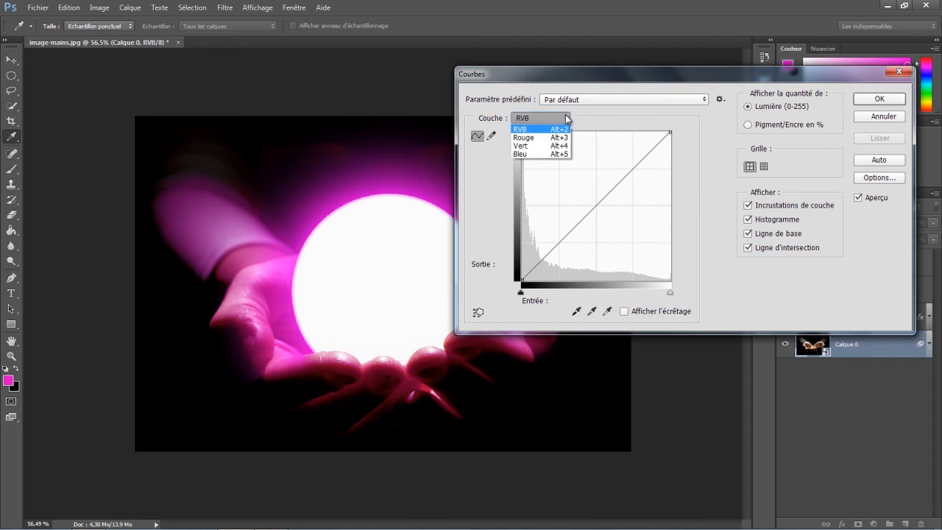
{"action": "left_click", "coordinate": [527, 138]}
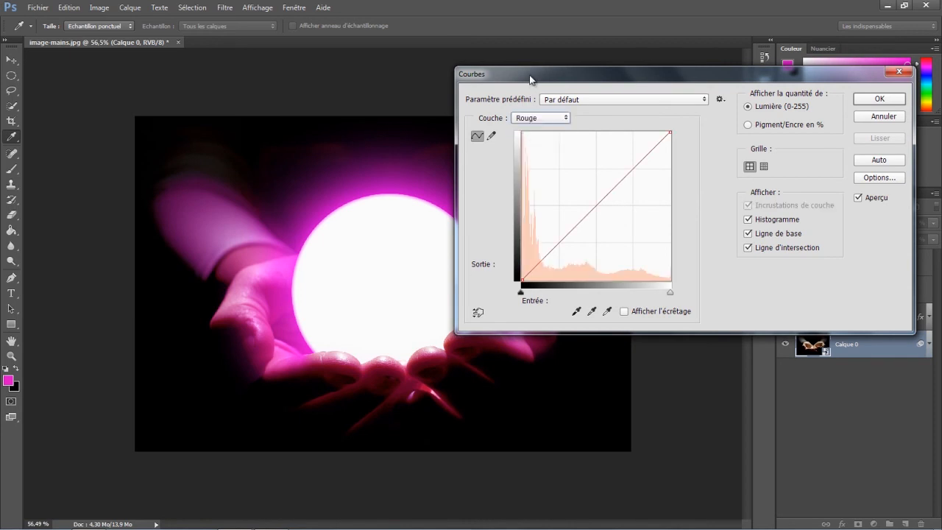
{"action": "left_click_drag", "start_coordinate": [533, 76], "coordinate": [660, 85]}
{"action": "mouse_move", "coordinate": [710, 197]}
{"action": "left_mouse_down"}
{"action": "mouse_move", "coordinate": [740, 212]}
{"action": "mouse_move", "coordinate": [696, 177]}
{"action": "mouse_move", "coordinate": [721, 200]}
{"action": "left_mouse_up"}
Raise the midpoint of the Bleu channel's curve and apply the Curves adjustment
{"action": "left_click", "coordinate": [677, 105]}
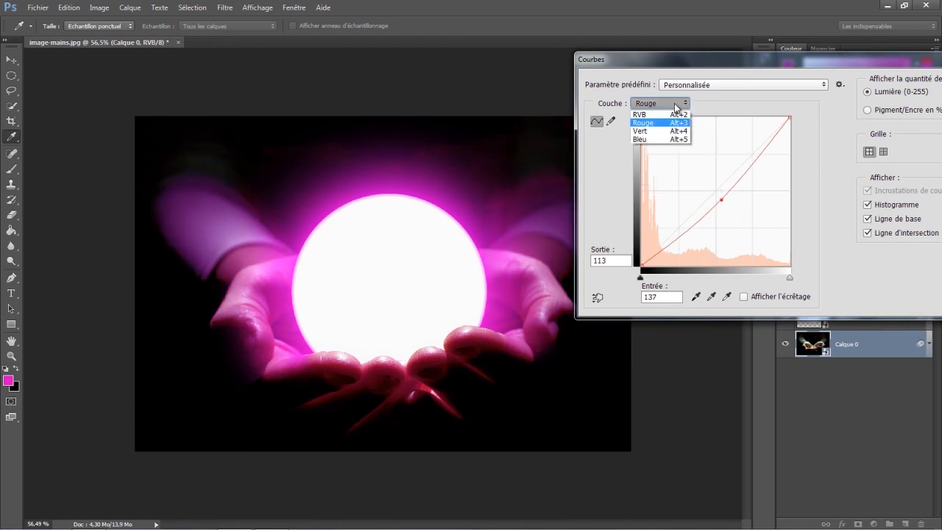
{"action": "left_click", "coordinate": [662, 139]}
{"action": "mouse_move", "coordinate": [708, 197]}
{"action": "left_mouse_down"}
{"action": "mouse_move", "coordinate": [715, 189]}
{"action": "mouse_move", "coordinate": [696, 169]}
{"action": "mouse_move", "coordinate": [736, 196]}
{"action": "mouse_move", "coordinate": [716, 181]}
{"action": "left_mouse_up"}
{"action": "left_click_drag", "start_coordinate": [787, 62], "coordinate": [642, 60]}
{"action": "left_click", "coordinate": [853, 82]}
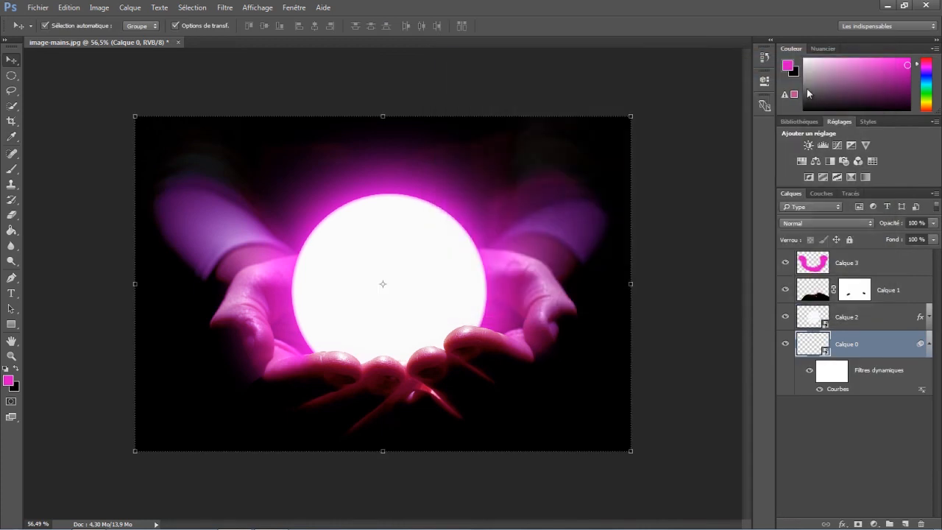
Convert the fingers layer, Calque 1, to a smart object and copy the Curves smart filter from Calque 0 onto it
{"action": "left_click", "coordinate": [885, 291]}
{"action": "right_click", "coordinate": [886, 291]}
{"action": "left_click", "coordinate": [820, 224]}
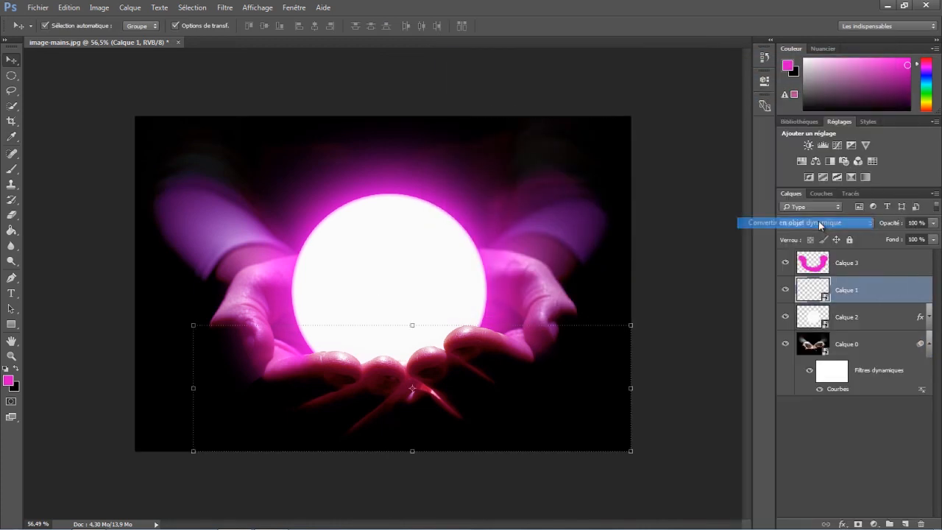
{"action": "left_click", "coordinate": [872, 372]}
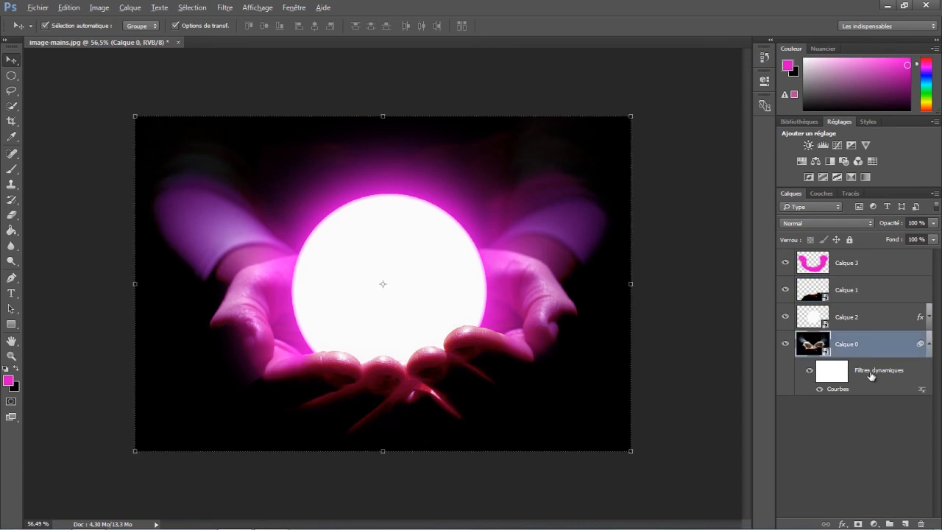
{"action": "left_click_drag", "start_coordinate": [872, 375], "coordinate": [888, 286]}
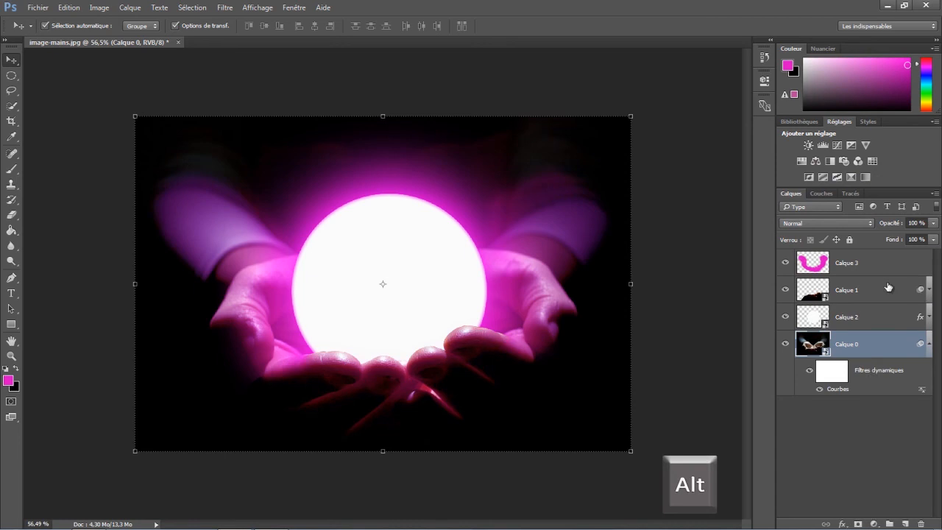
{"action": "left_click", "coordinate": [691, 287]}
{"action": "scroll", "coordinate": [686, 288], "scroll_direction": "down", "scroll_amount": 2}
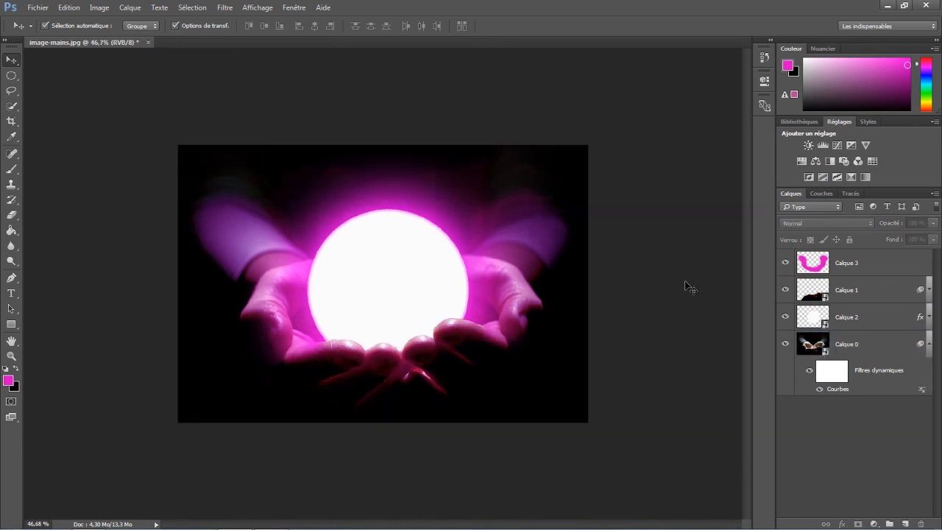
Lower the opacity of the magenta paint layer to 63% and compare the image with the layer hidden and shown
{"action": "left_click", "coordinate": [785, 262]}
{"action": "left_click", "coordinate": [785, 262]}
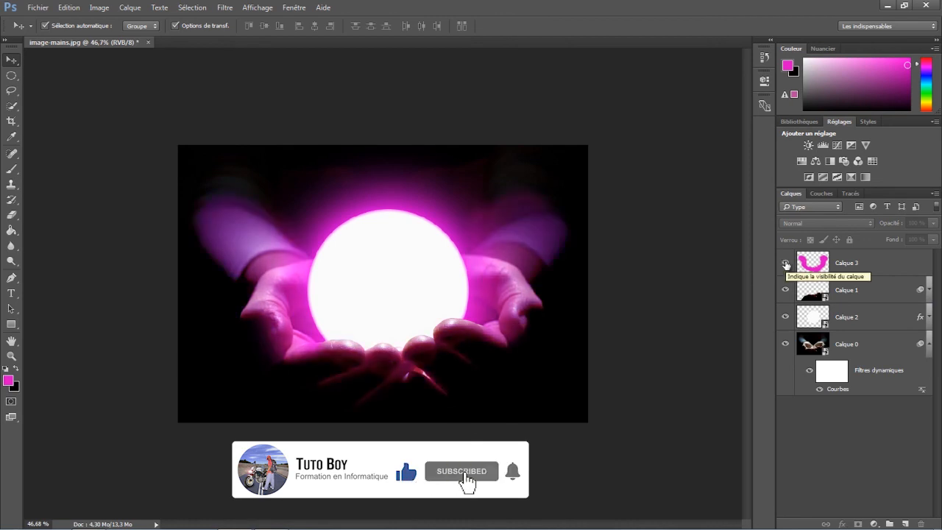
{"action": "left_click", "coordinate": [887, 265]}
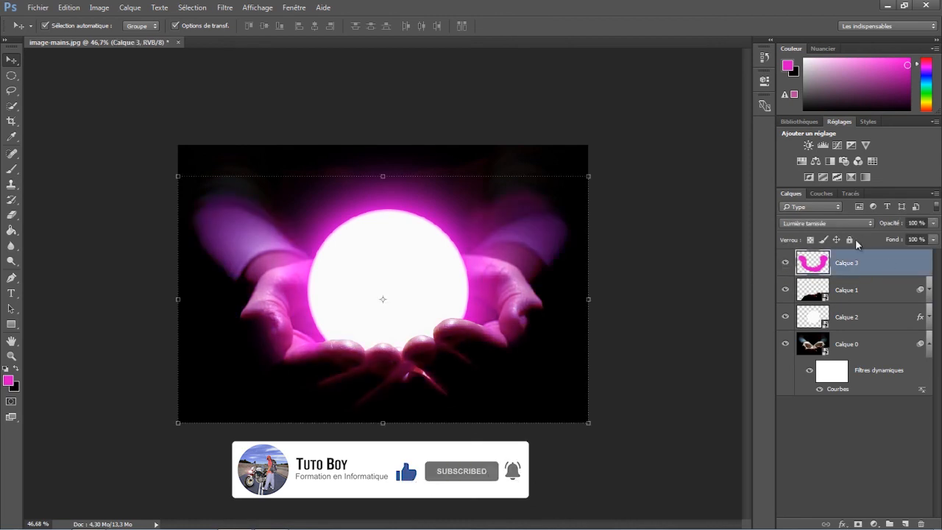
{"action": "left_click_drag", "start_coordinate": [890, 225], "coordinate": [877, 226]}
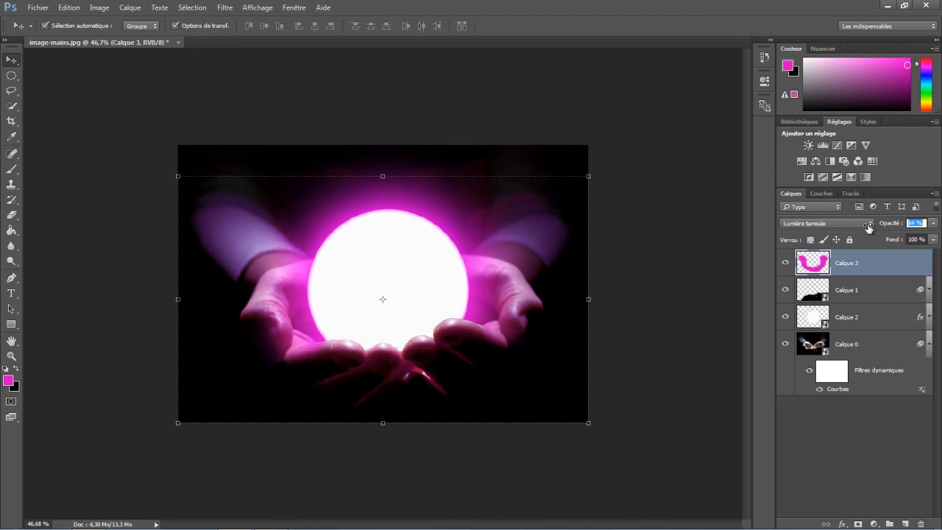
{"action": "left_click_drag", "start_coordinate": [867, 227], "coordinate": [867, 228]}
{"action": "left_click", "coordinate": [786, 264]}
{"action": "left_click", "coordinate": [786, 263]}
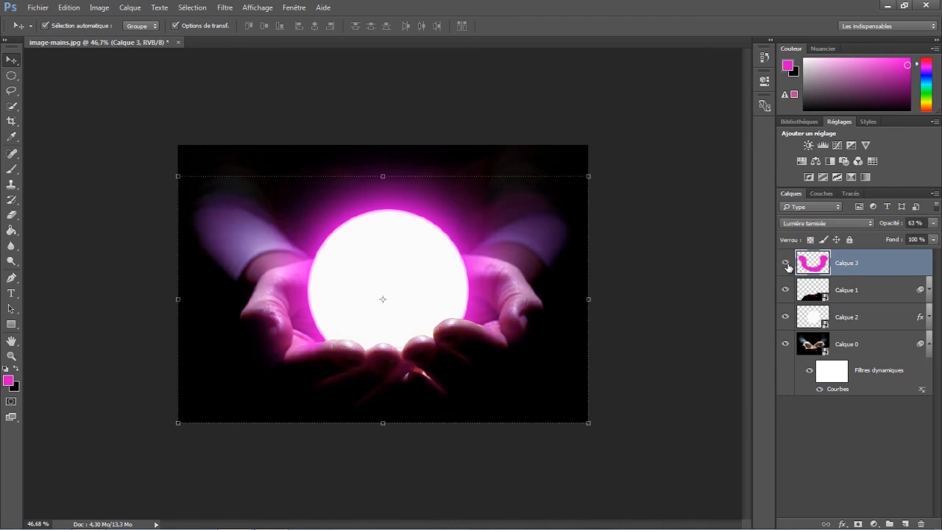
{"action": "left_click", "coordinate": [680, 271]}
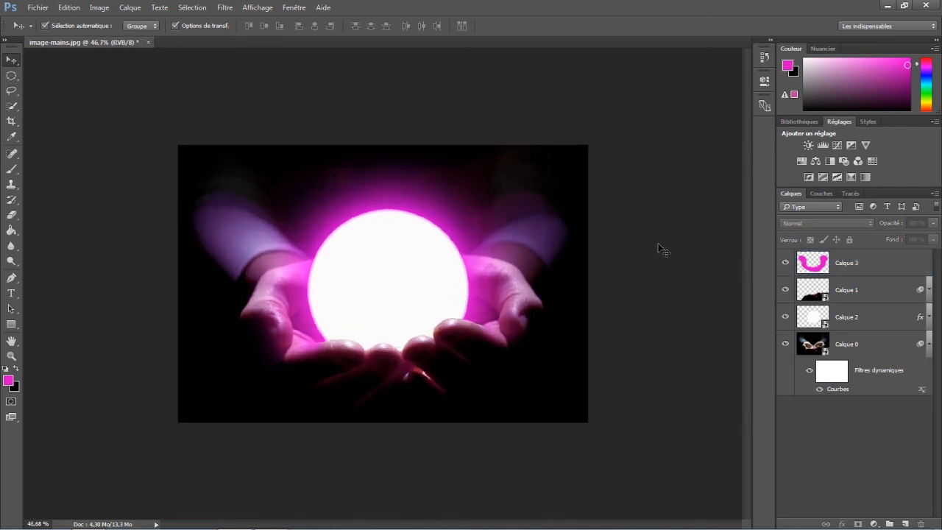
Merge all visible layers into one and convert the merged layer to a smart object
{"action": "left_click", "coordinate": [886, 266]}
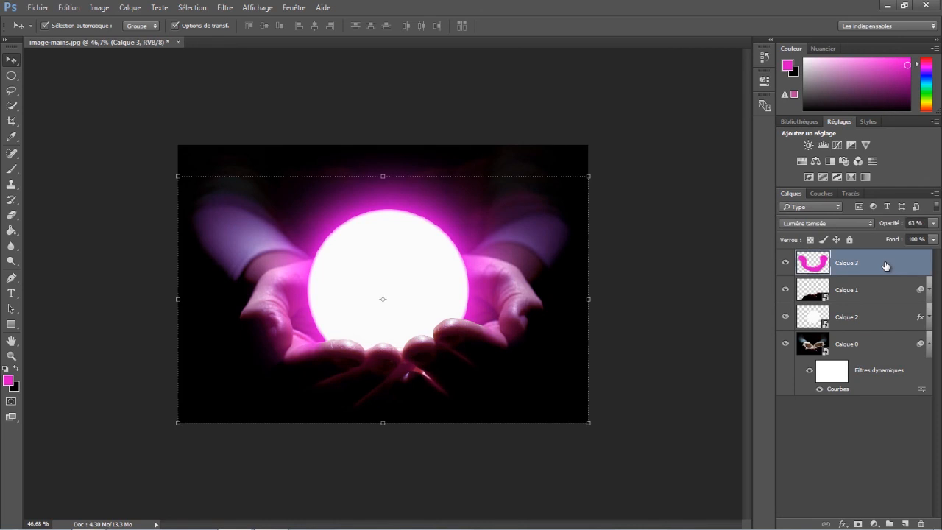
{"action": "right_click", "coordinate": [886, 266]}
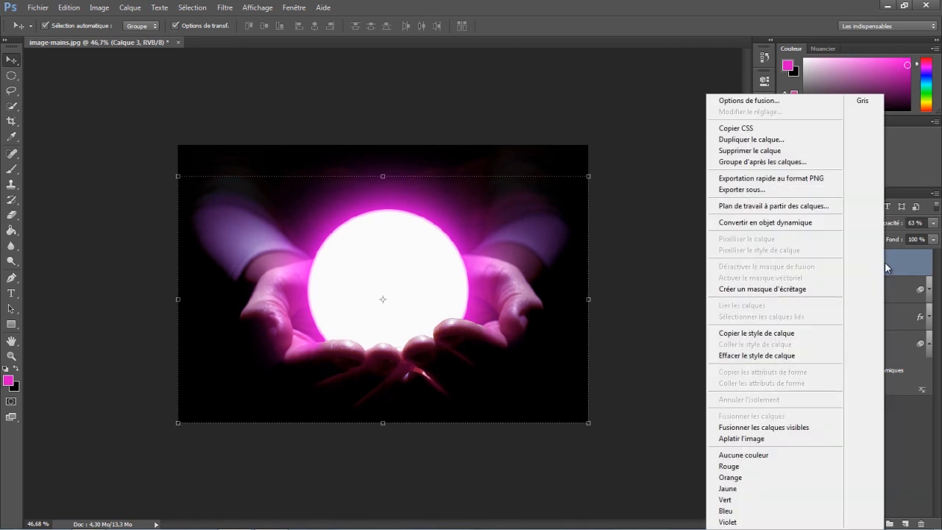
{"action": "left_click", "coordinate": [797, 427]}
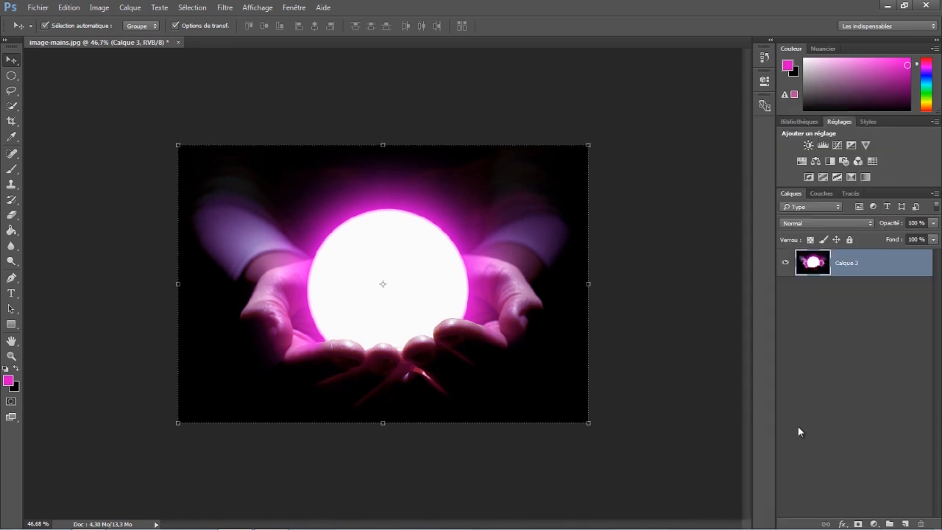
{"action": "right_click", "coordinate": [904, 257]}
{"action": "left_click", "coordinate": [744, 223]}
Apply the Camera Raw filter to Calque 3 with Température -12, Teinte +6, Exposition +0,30 and Vibrance +4
{"action": "left_click", "coordinate": [224, 9]}
{"action": "left_click", "coordinate": [240, 75]}
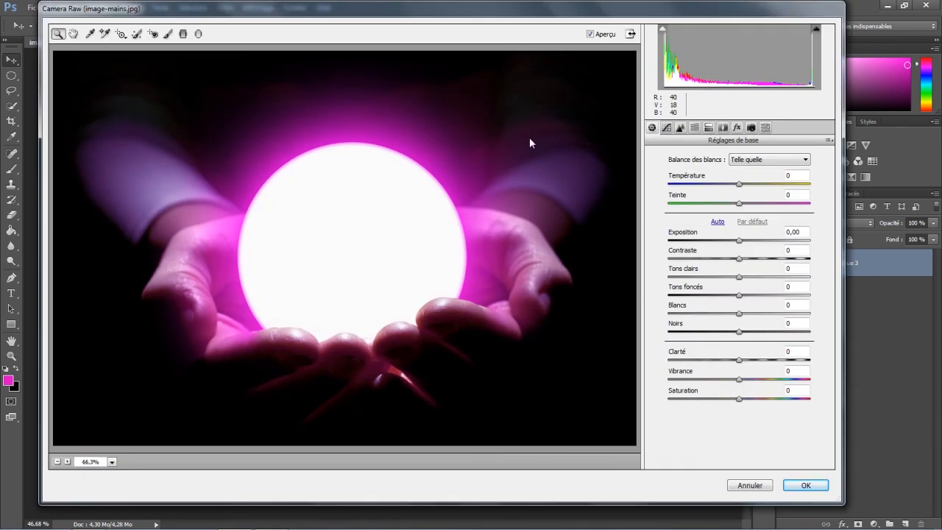
{"action": "left_click_drag", "start_coordinate": [758, 187], "coordinate": [744, 248]}
{"action": "mouse_move", "coordinate": [739, 379]}
{"action": "left_mouse_down"}
{"action": "mouse_move", "coordinate": [787, 382]}
{"action": "mouse_move", "coordinate": [716, 384]}
{"action": "mouse_move", "coordinate": [741, 389]}
{"action": "left_mouse_up"}
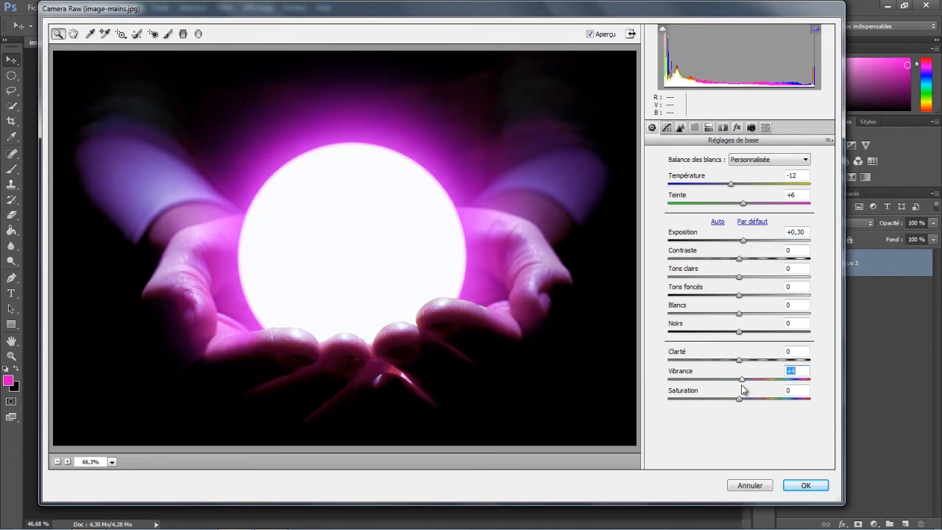
{"action": "left_click", "coordinate": [805, 484]}
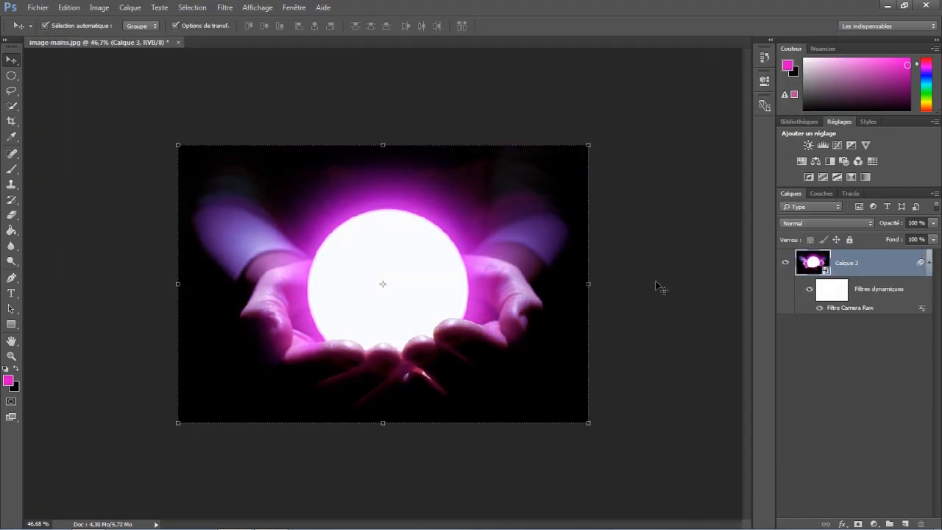
{"action": "scroll", "coordinate": [655, 287], "scroll_direction": "up", "scroll_amount": 3}
{"action": "scroll", "coordinate": [655, 282], "scroll_direction": "down", "scroll_amount": 3}
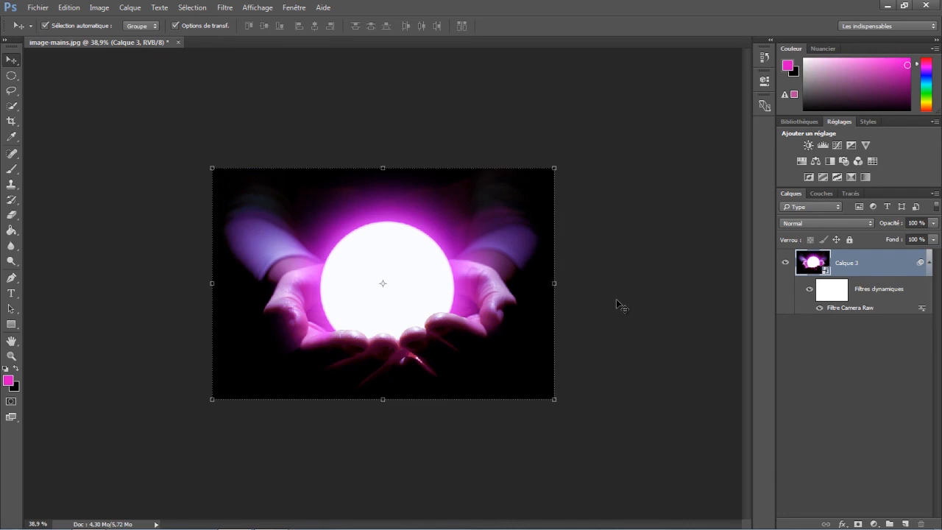
Save the image to the Bureau folder as a JPEG named Merci with maximum quality 12
{"action": "left_click", "coordinate": [41, 9]}
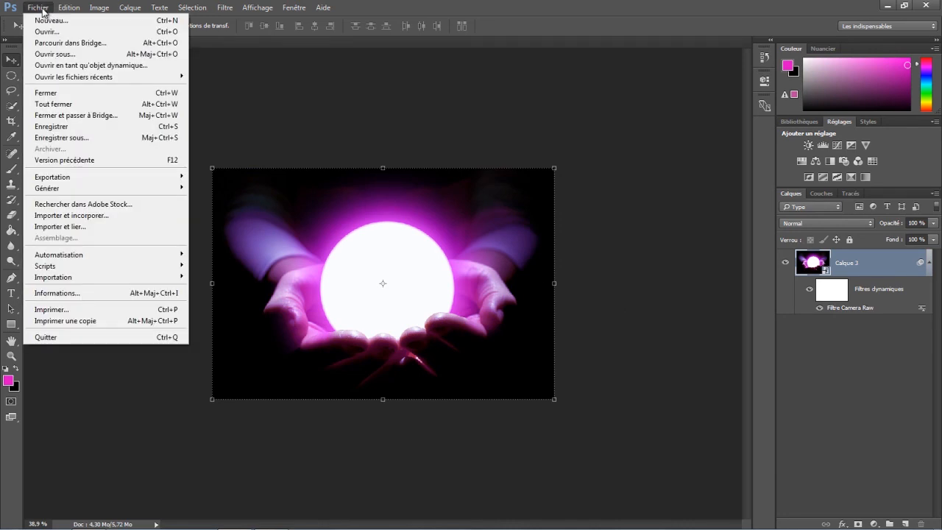
{"action": "left_click", "coordinate": [73, 137]}
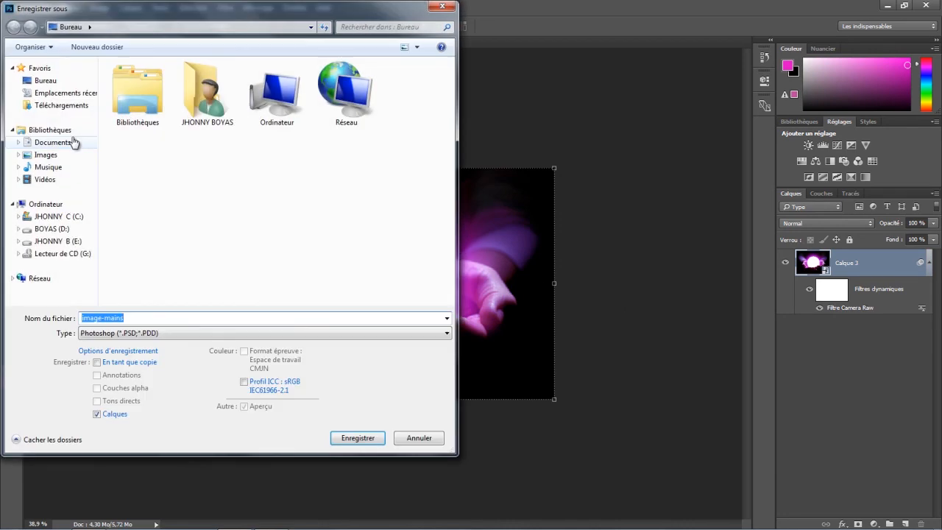
{"action": "left_click", "coordinate": [36, 80]}
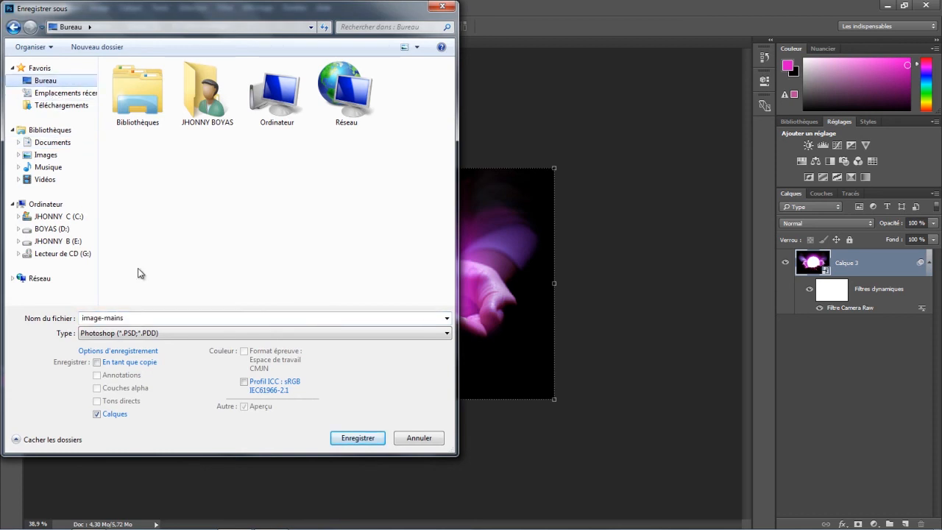
{"action": "left_click", "coordinate": [166, 334]}
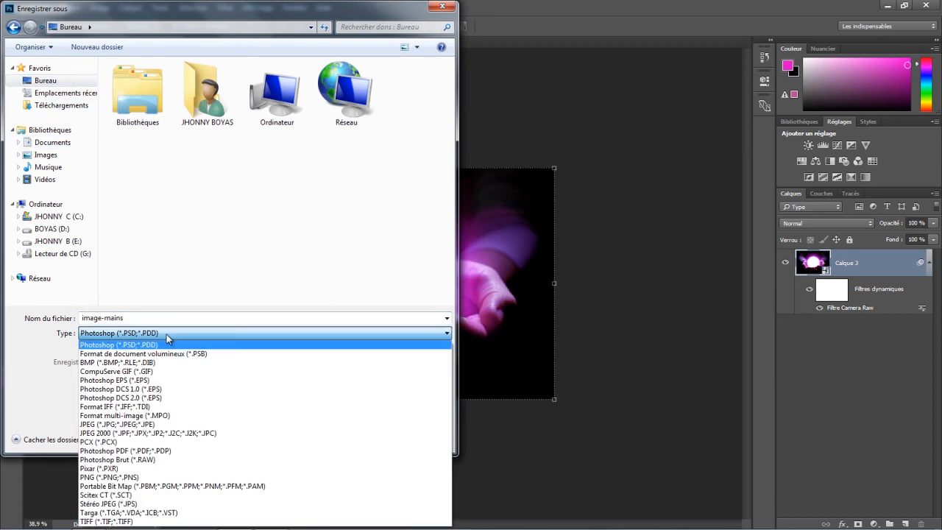
{"action": "left_click", "coordinate": [134, 426]}
{"action": "double_click", "coordinate": [132, 318]}
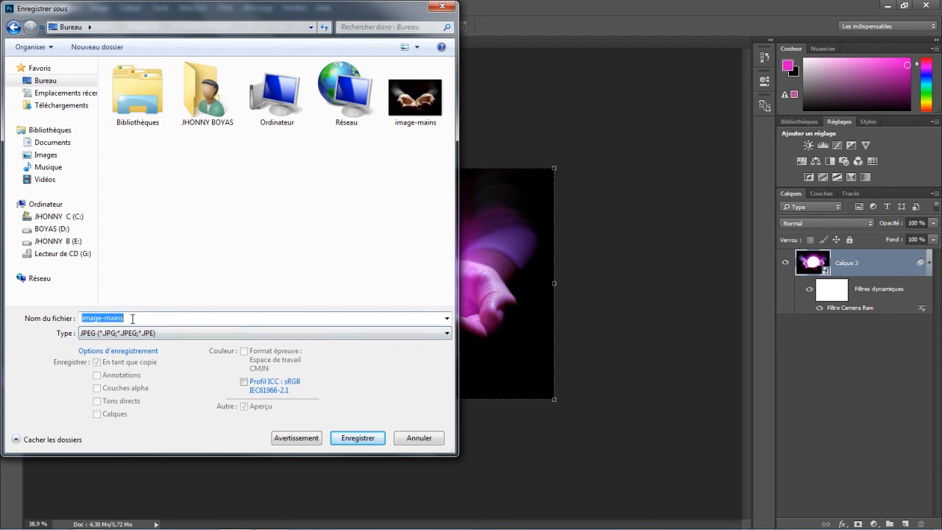
{"action": "type", "text": "Merci"}
{"action": "left_click", "coordinate": [356, 436]}
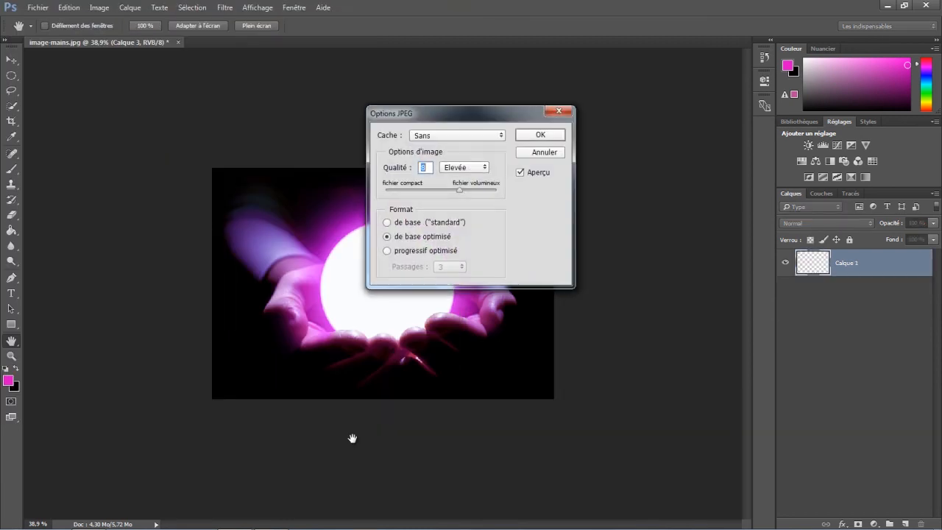
{"action": "left_click_drag", "start_coordinate": [461, 195], "coordinate": [495, 196]}
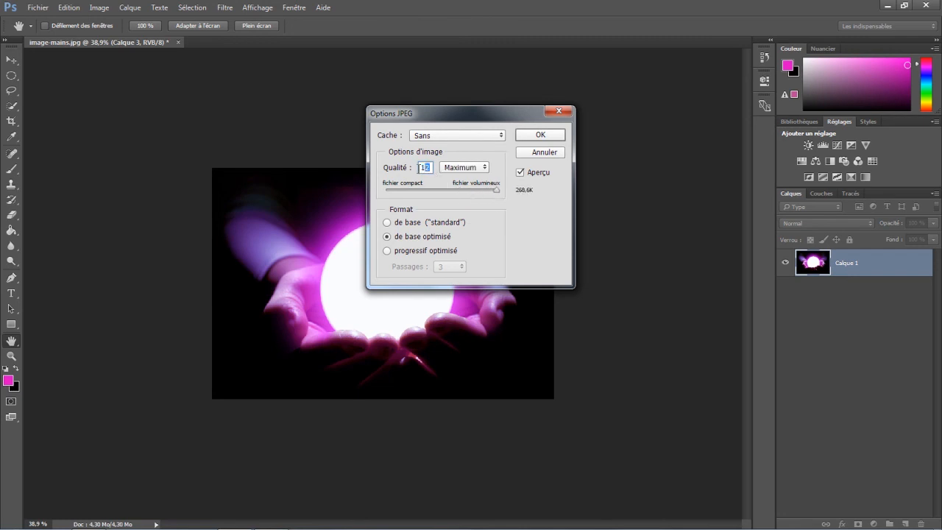
{"action": "left_click", "coordinate": [533, 138]}
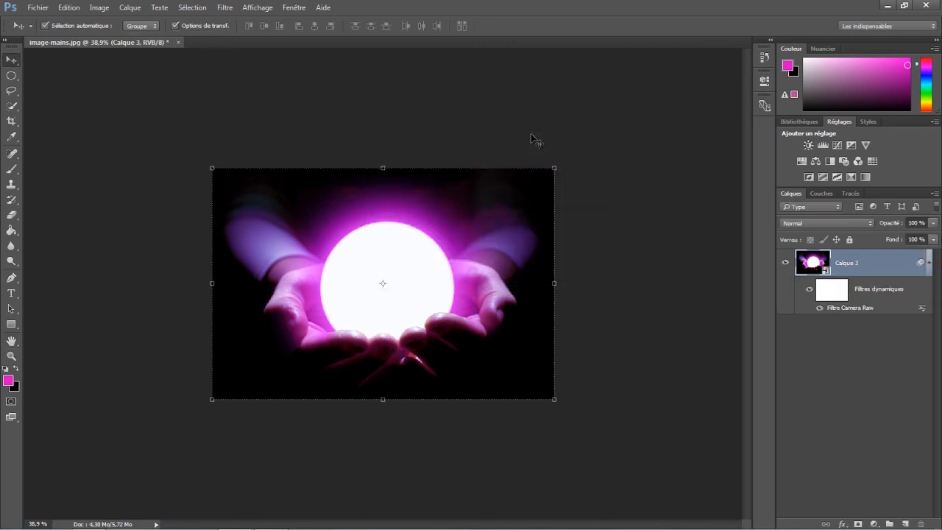
Switch to the Windows desktop, move the Merci image file to an empty area and open it
{"action": "left_click", "coordinate": [887, 7]}
{"action": "left_click_drag", "start_coordinate": [38, 210], "coordinate": [238, 221]}
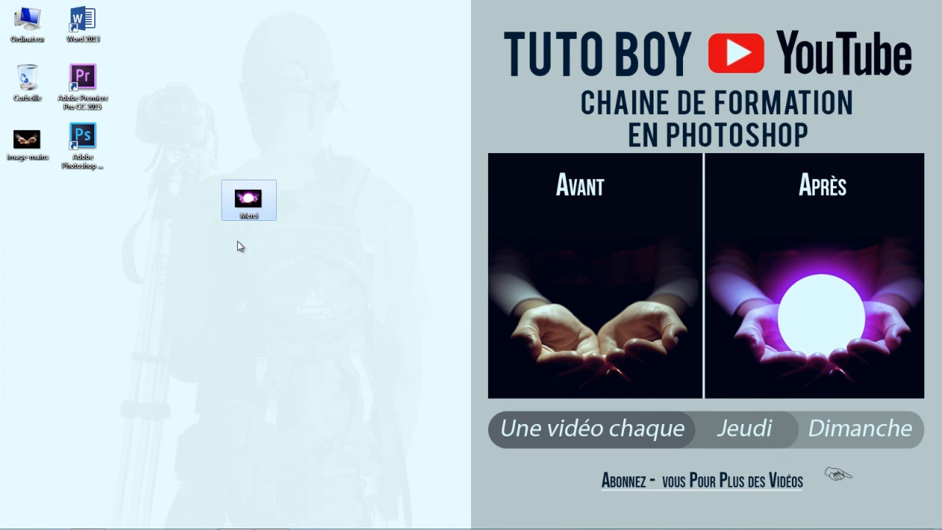
{"action": "double_click", "coordinate": [249, 205]}
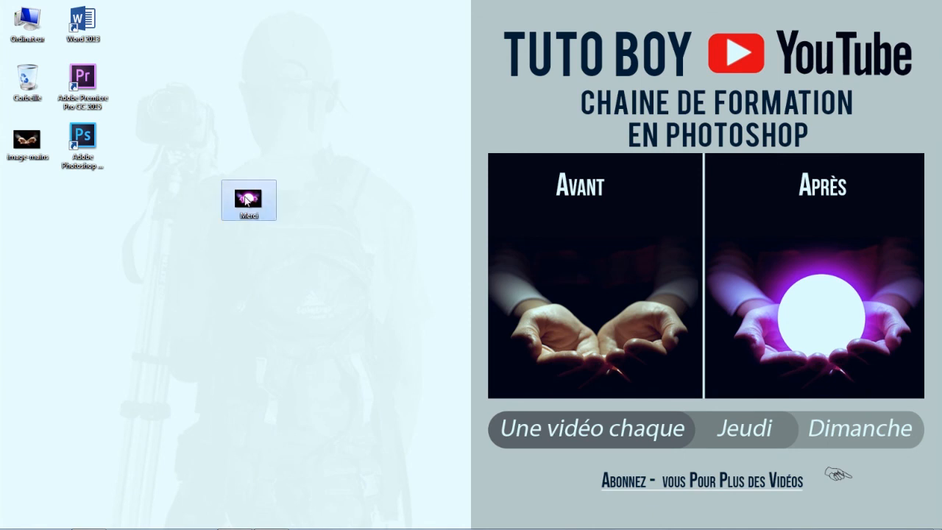